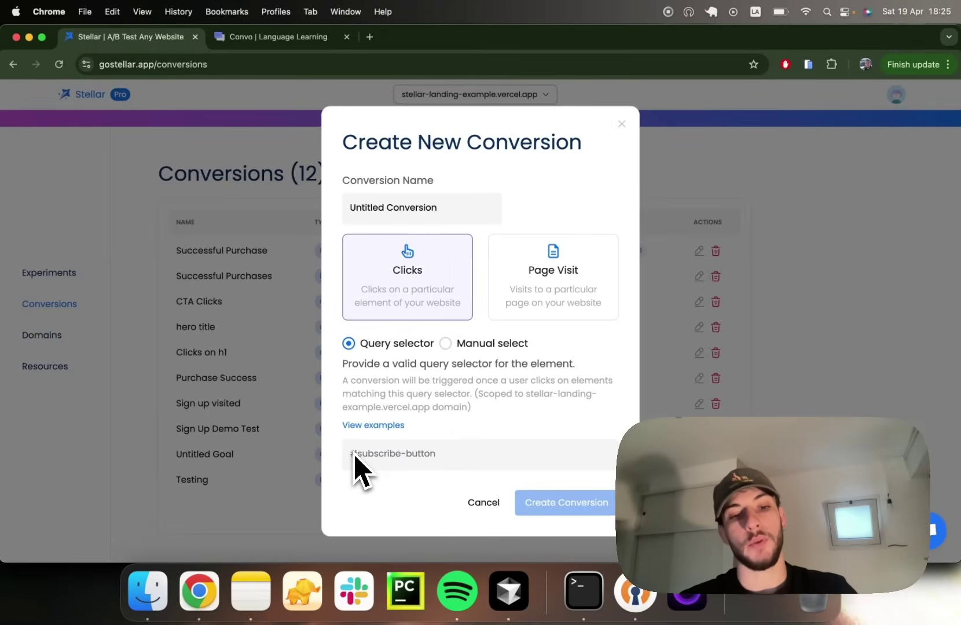
- Enter .add-to-cart as the new click conversion's query selector
text(.add-to-cart)
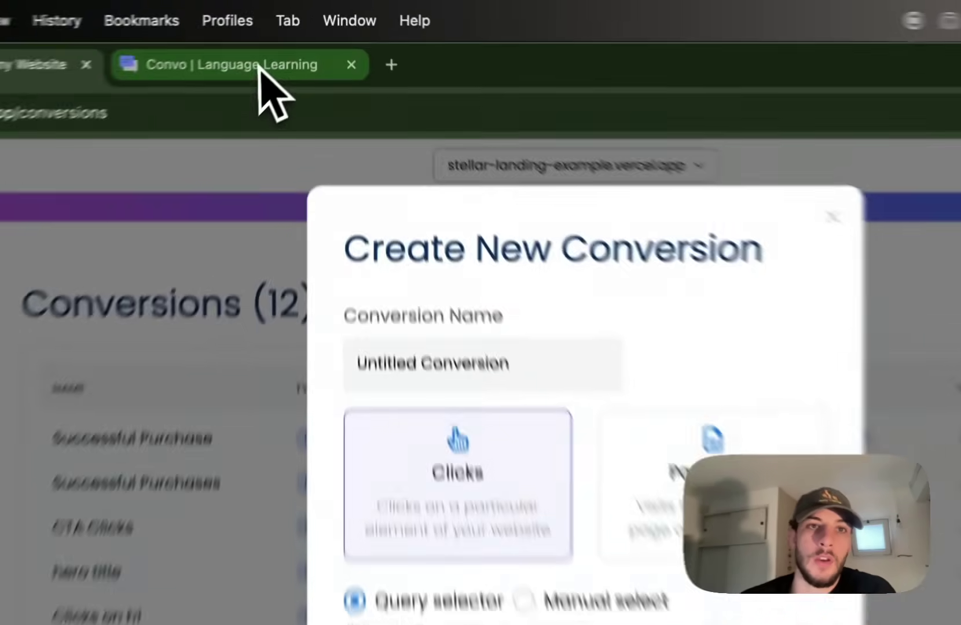
- In DevTools on the Convo page, inspect the Start Speaking Now button to find its id
click(293, 38)
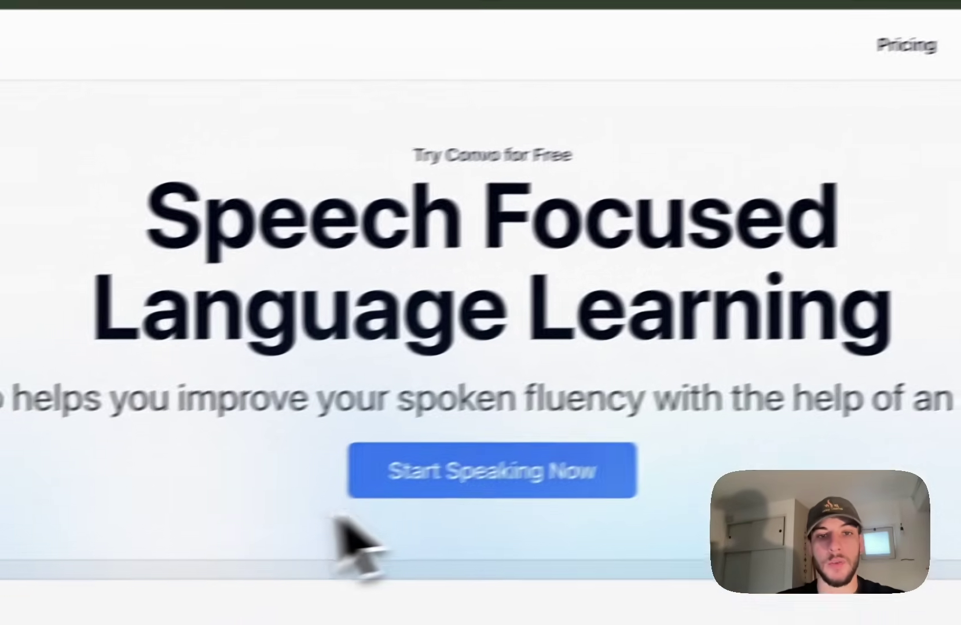
key(super+alt+j)
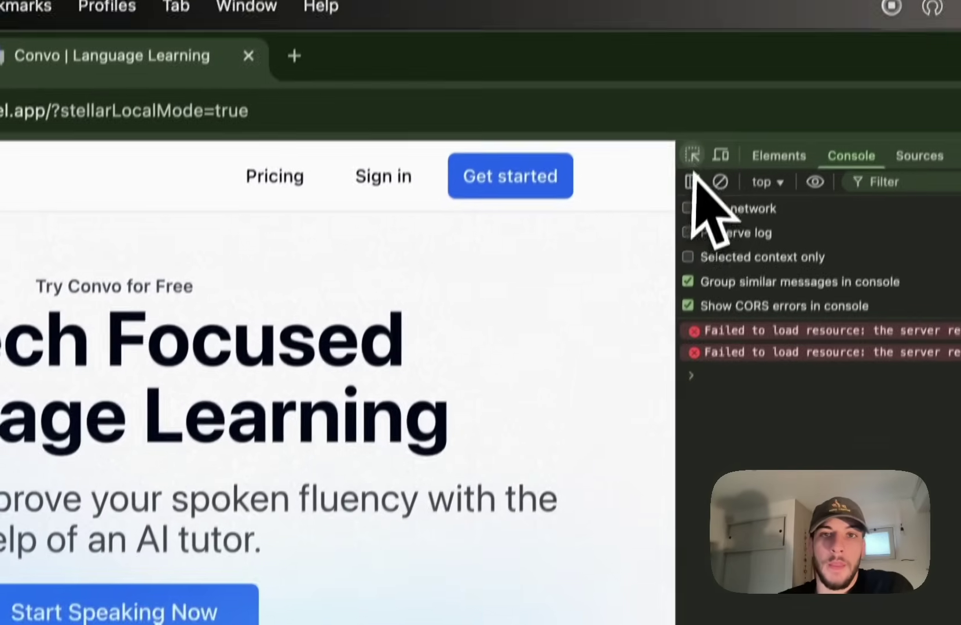
click(715, 11)
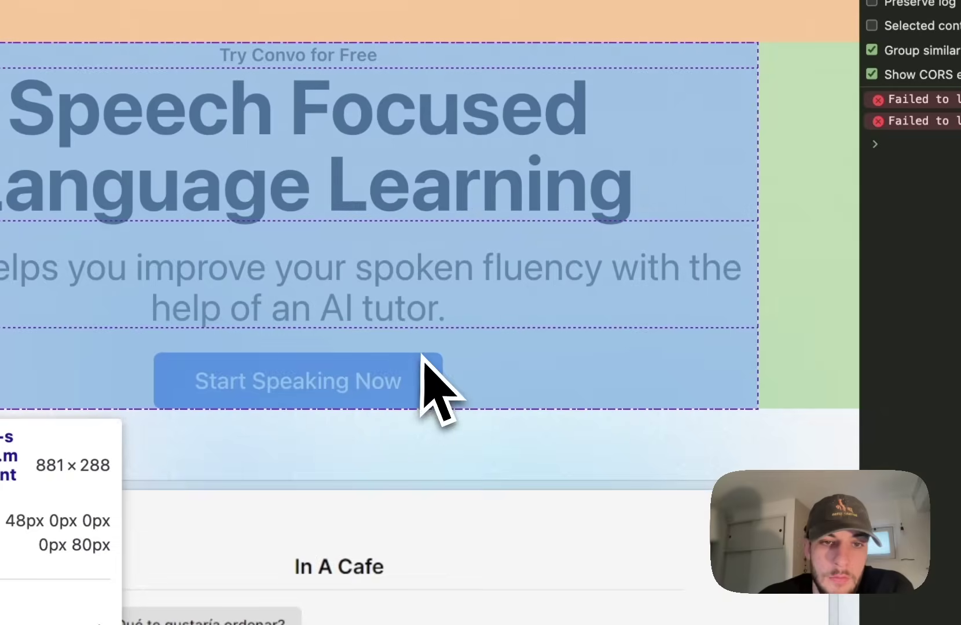
click(422, 353)
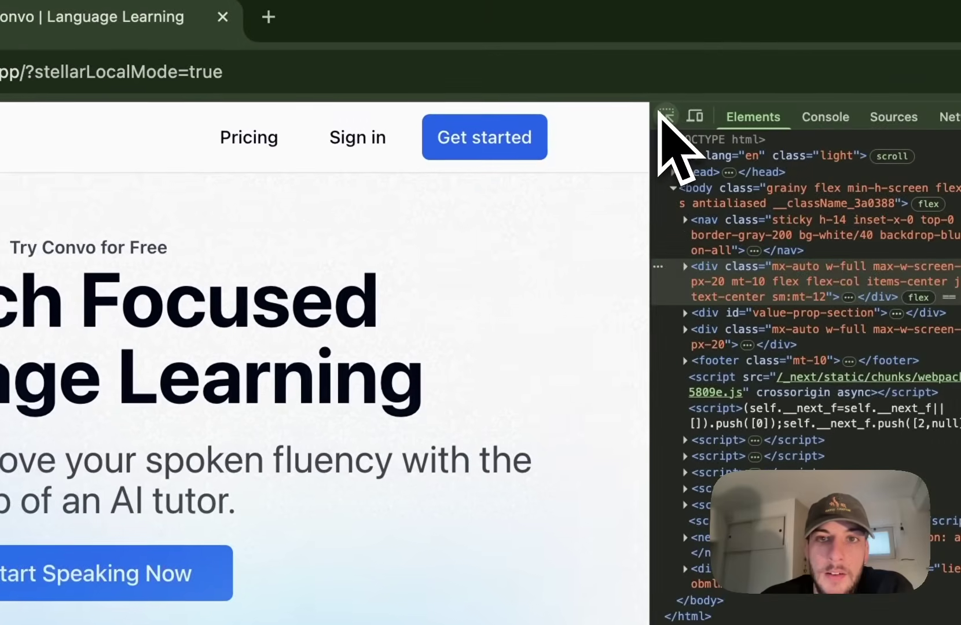
click(667, 113)
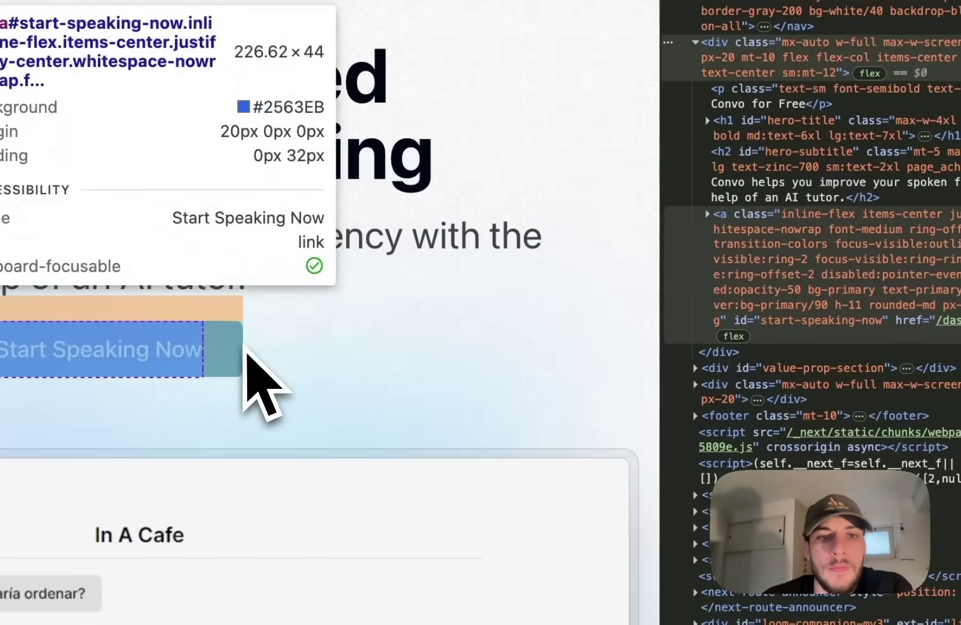
click(236, 421)
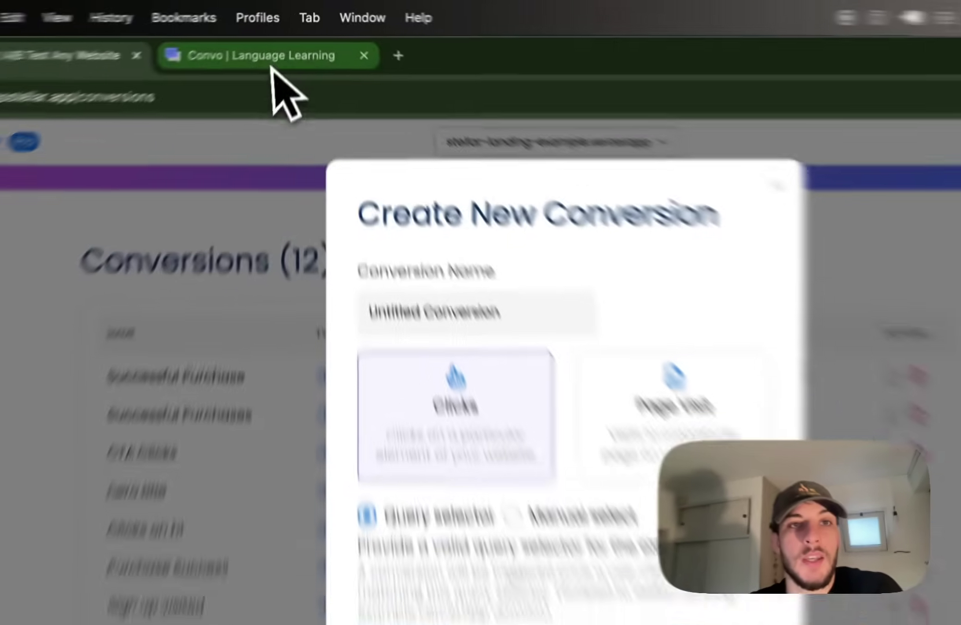
- Copy the Get started button's id, get-started, into the conversion's selector list
click(279, 38)
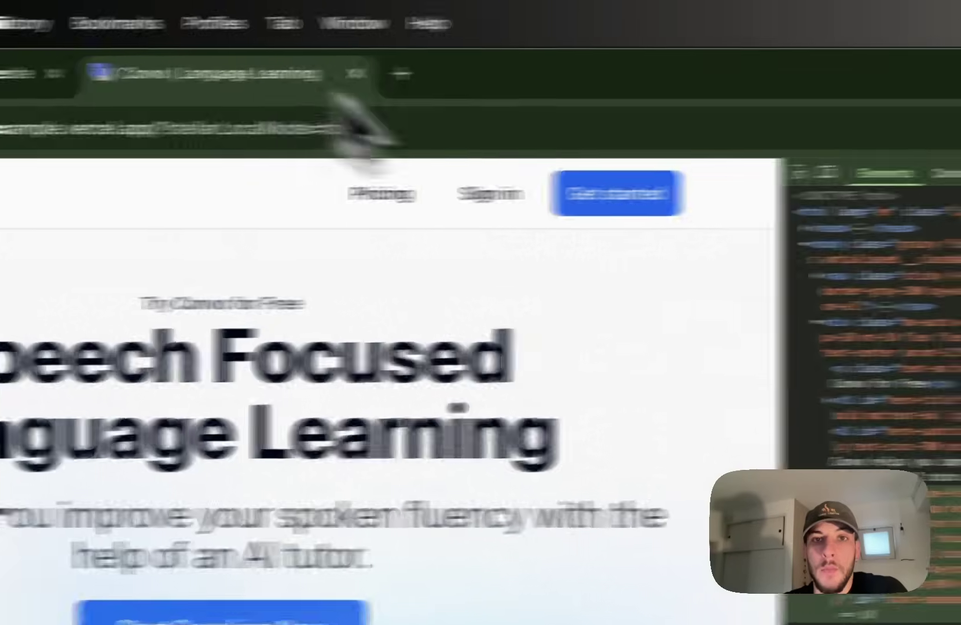
click(568, 86)
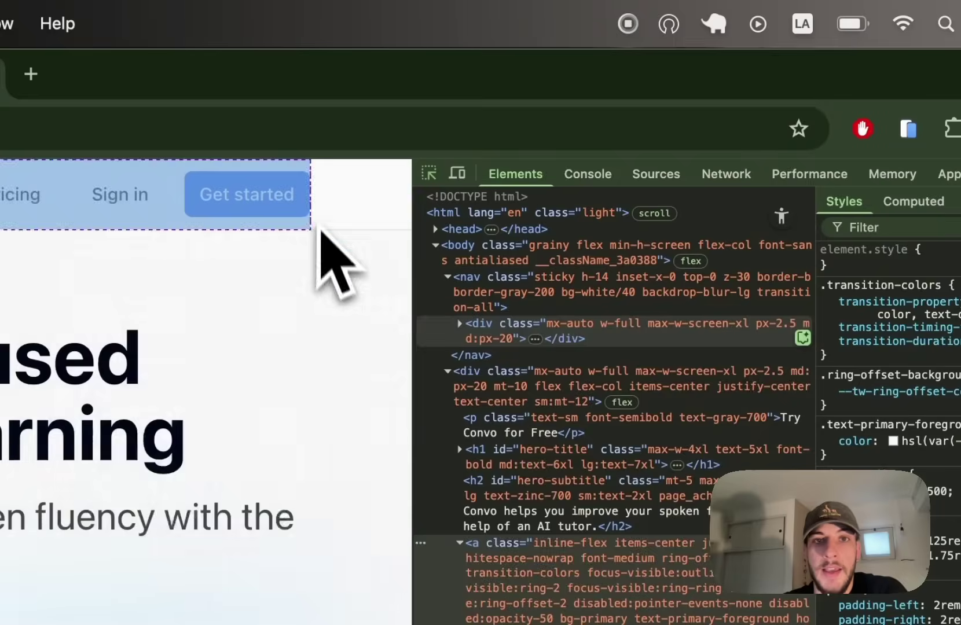
click(311, 196)
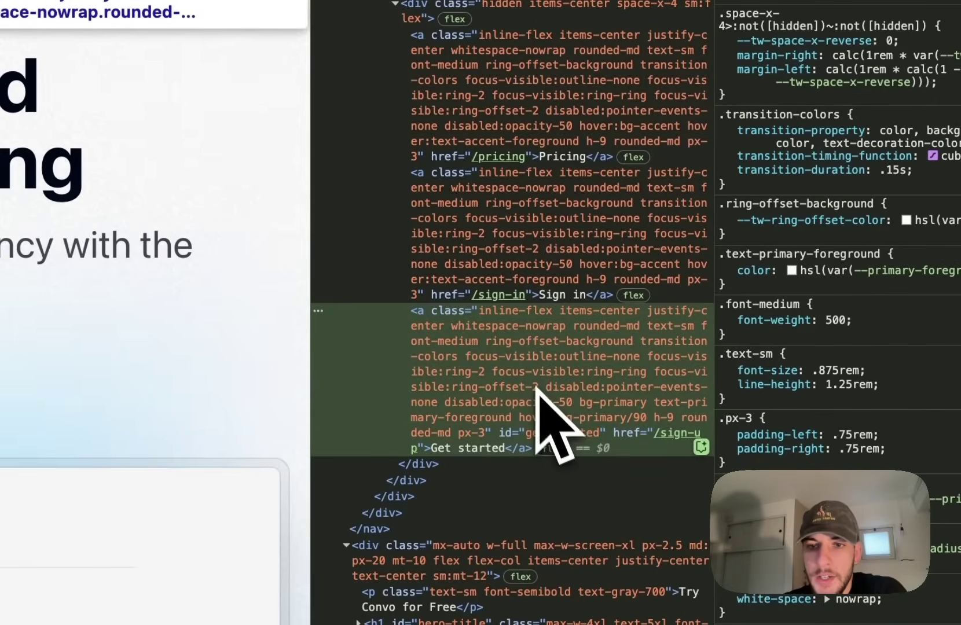
double_click(564, 434)
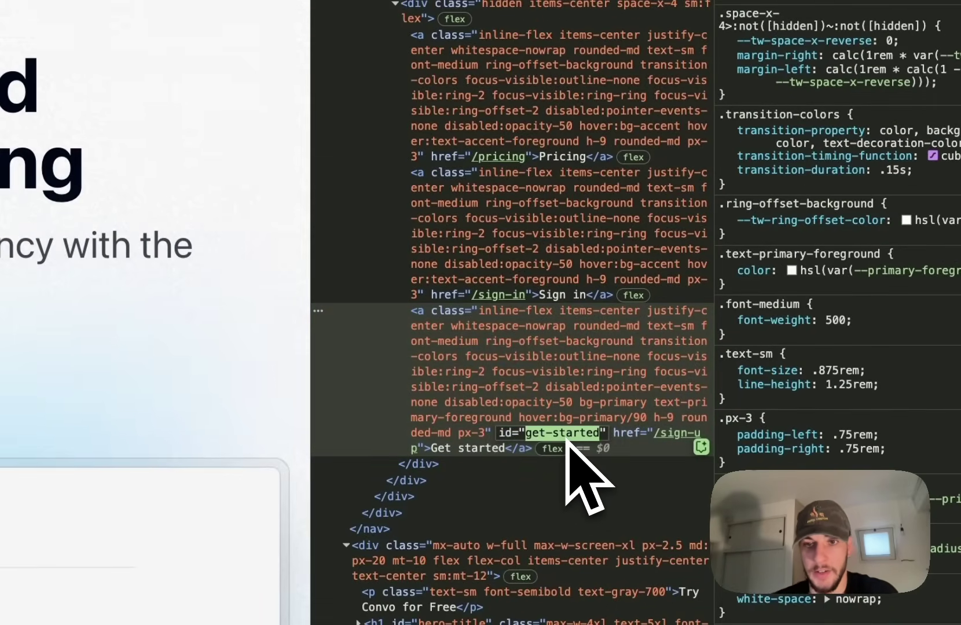
key(super+c)
click(125, 37)
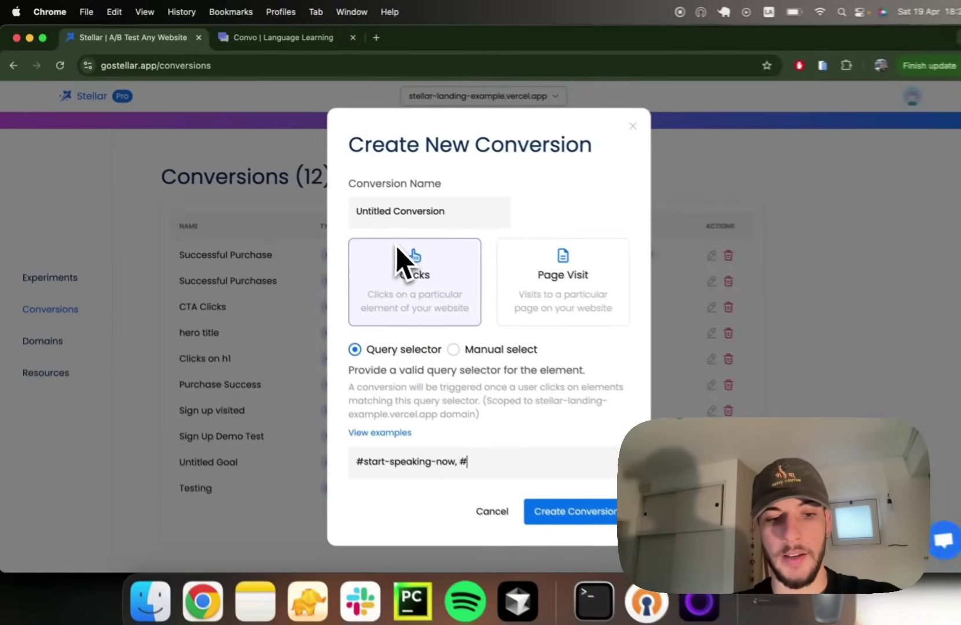
key(super+v)
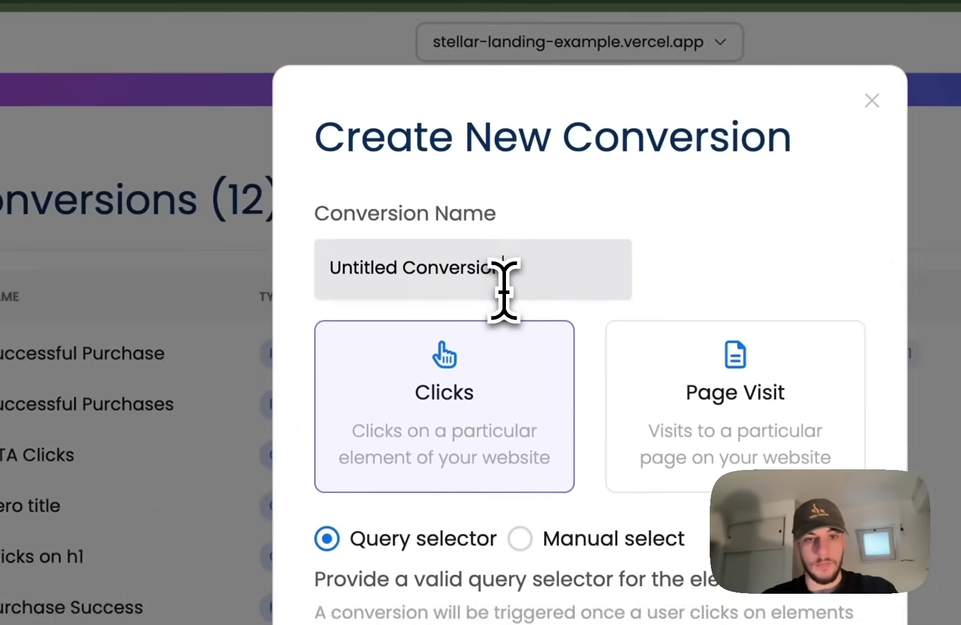
- Rename the conversion to CTA Clicks and choose Manual select
triple_click(437, 217)
text(CTA)
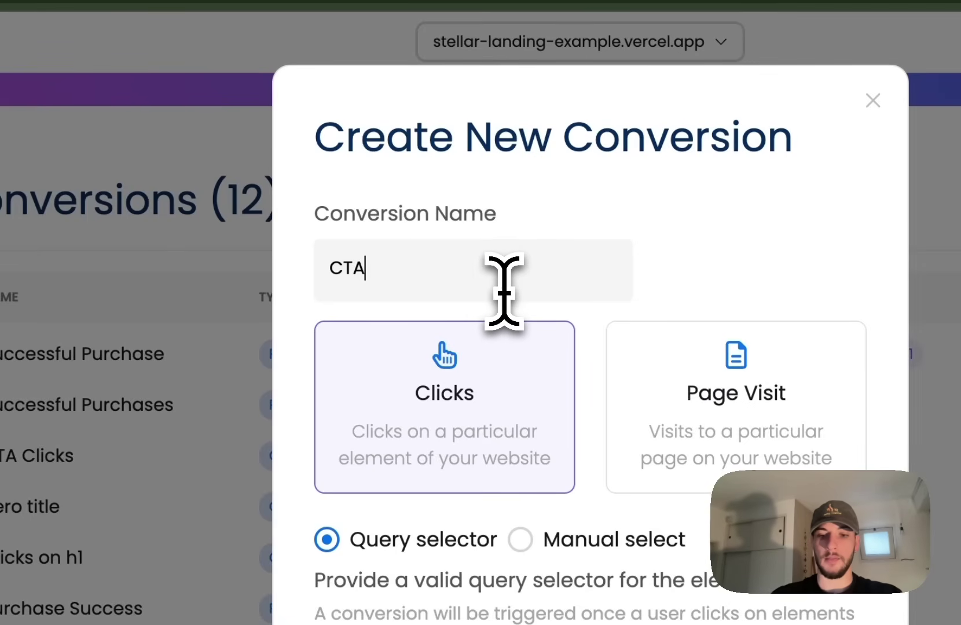
text( Clicks)
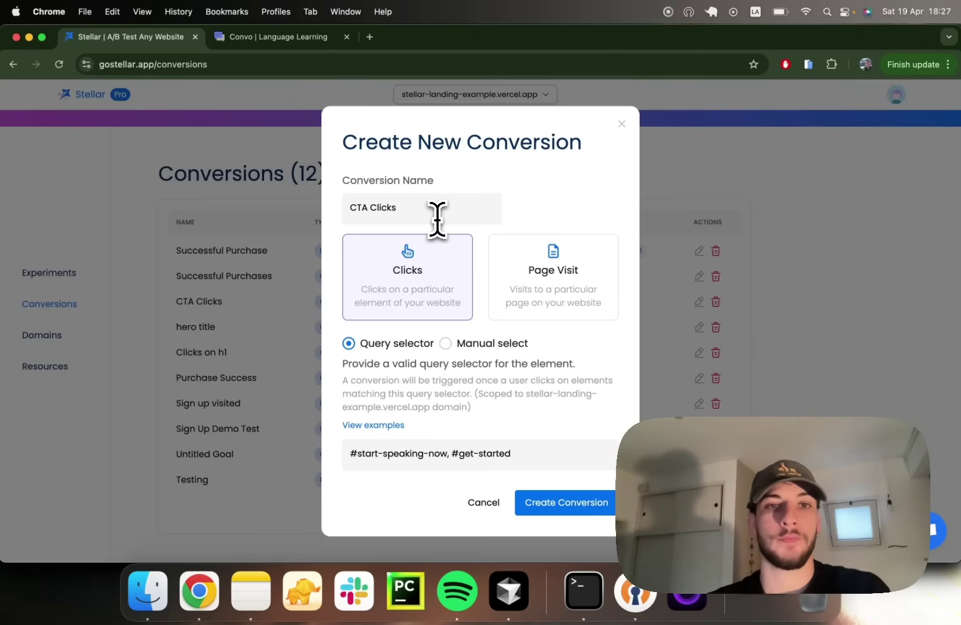
click(492, 344)
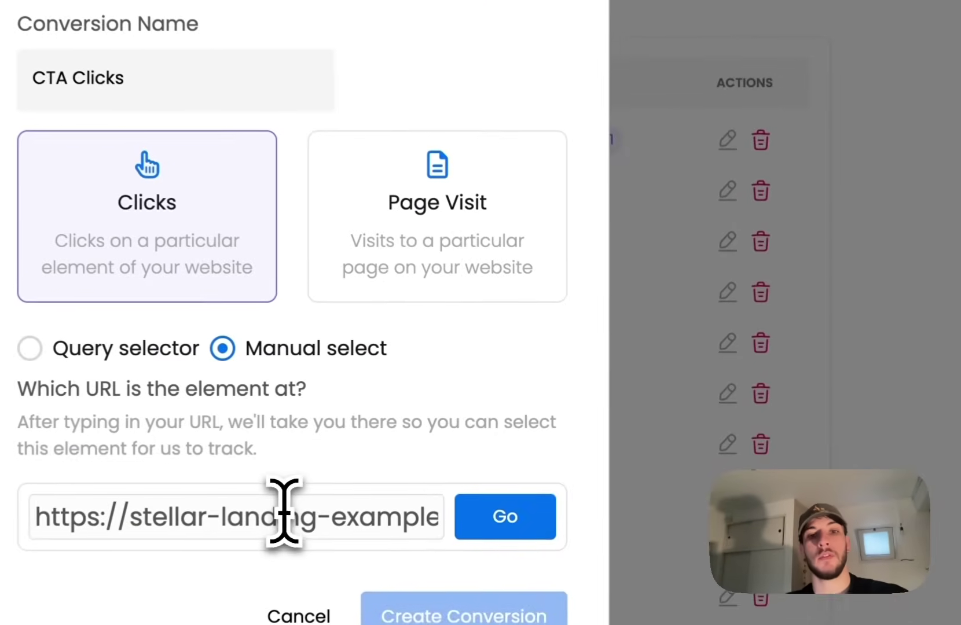
- Strip /?stellarLocalMode=true from the site URL and pick the main heading as the tracked element
click(475, 437)
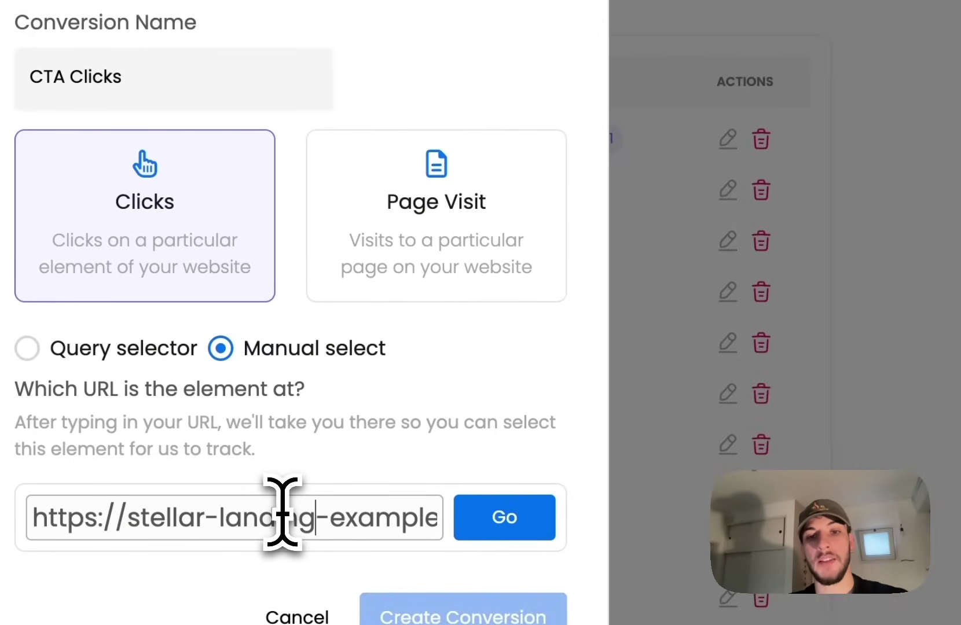
scroll(476, 437, right, 3)
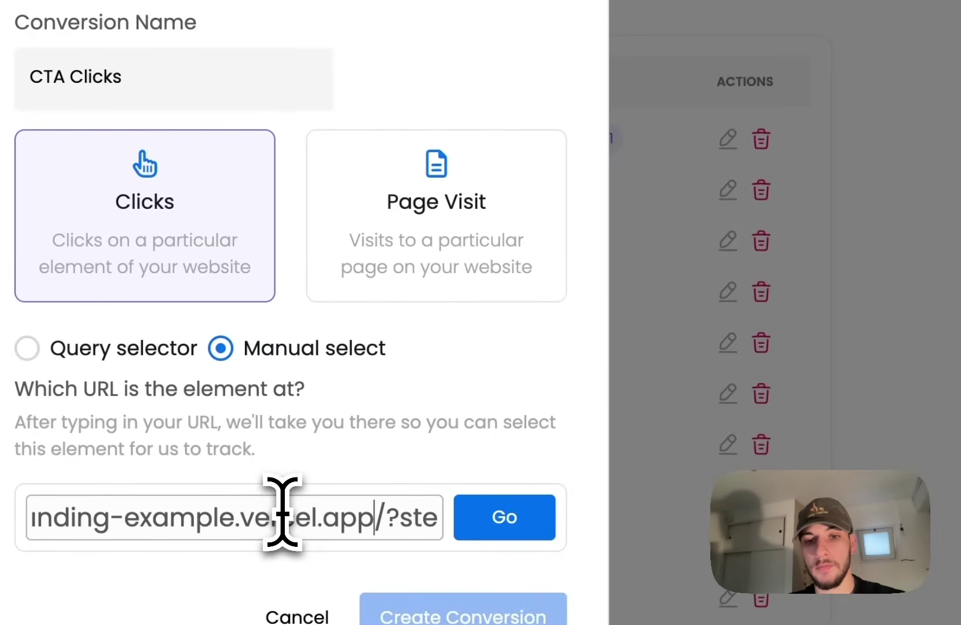
key(shift+End)
key(BackSpace)
click(515, 524)
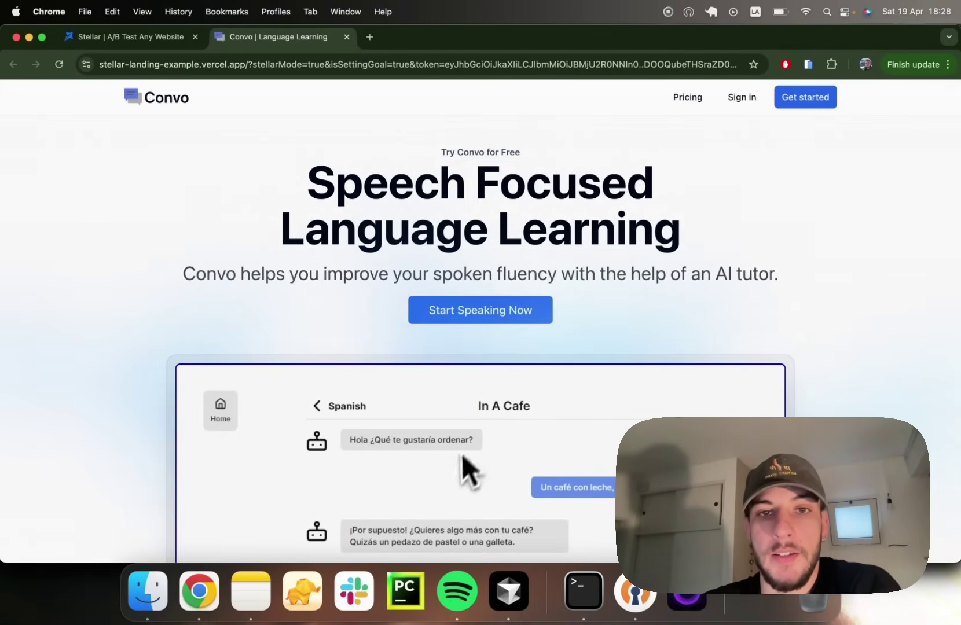
click(549, 216)
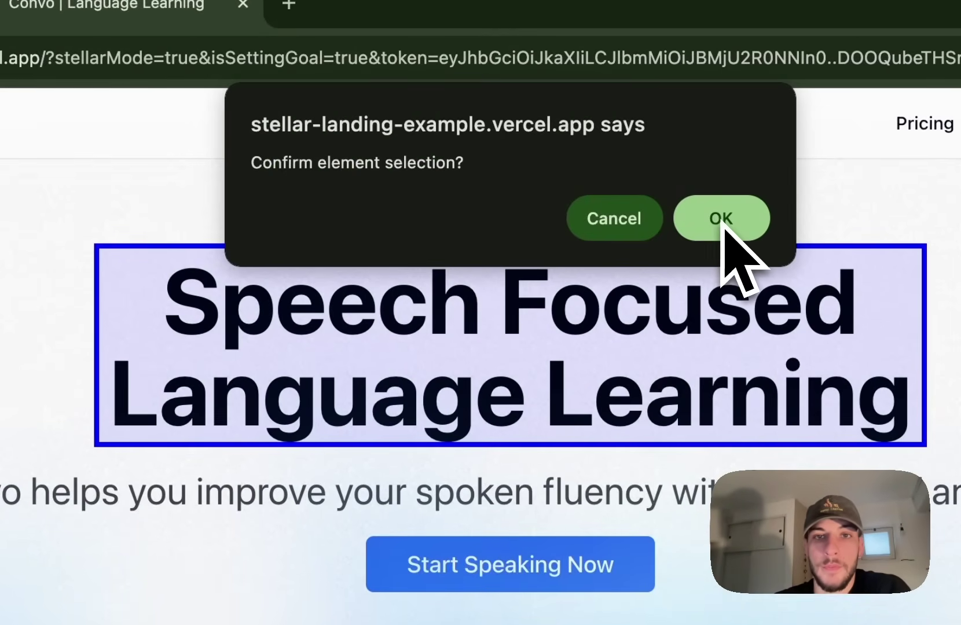
click(721, 220)
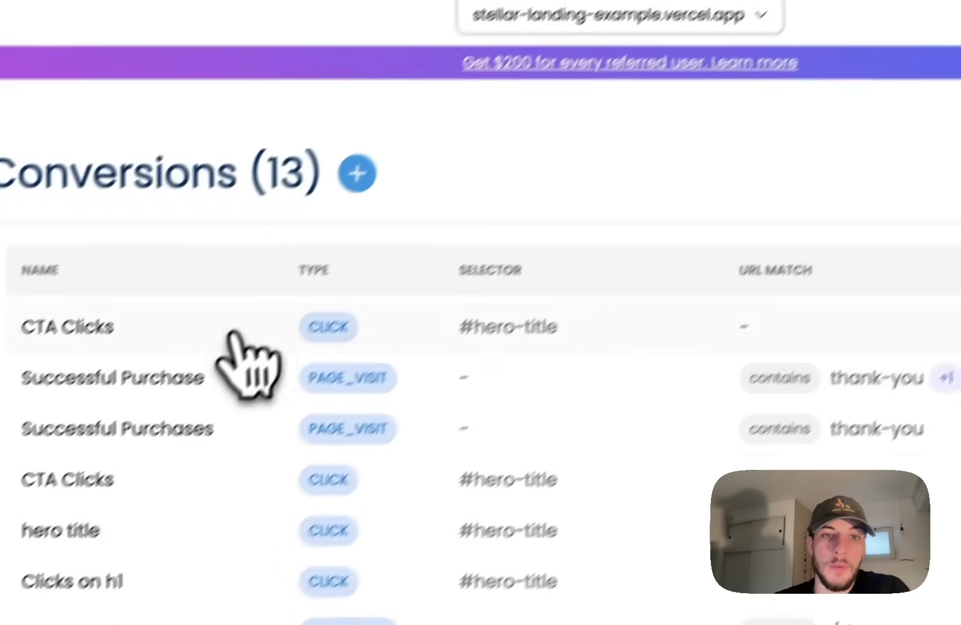
- Open CTA Clicks in Edit Conversion and select its #hero-title query selector
click(103, 438)
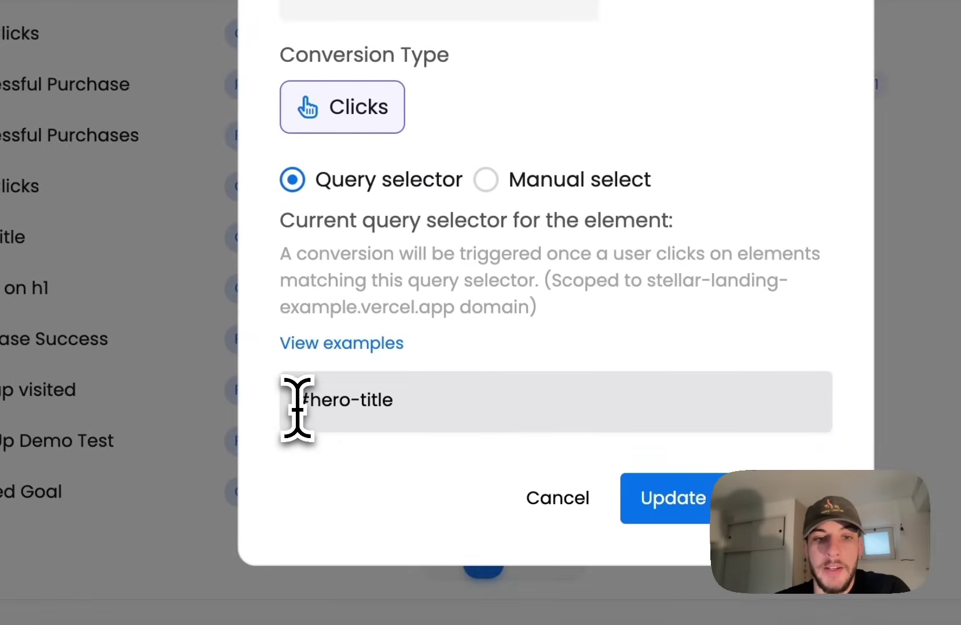
drag(297, 406, 394, 407)
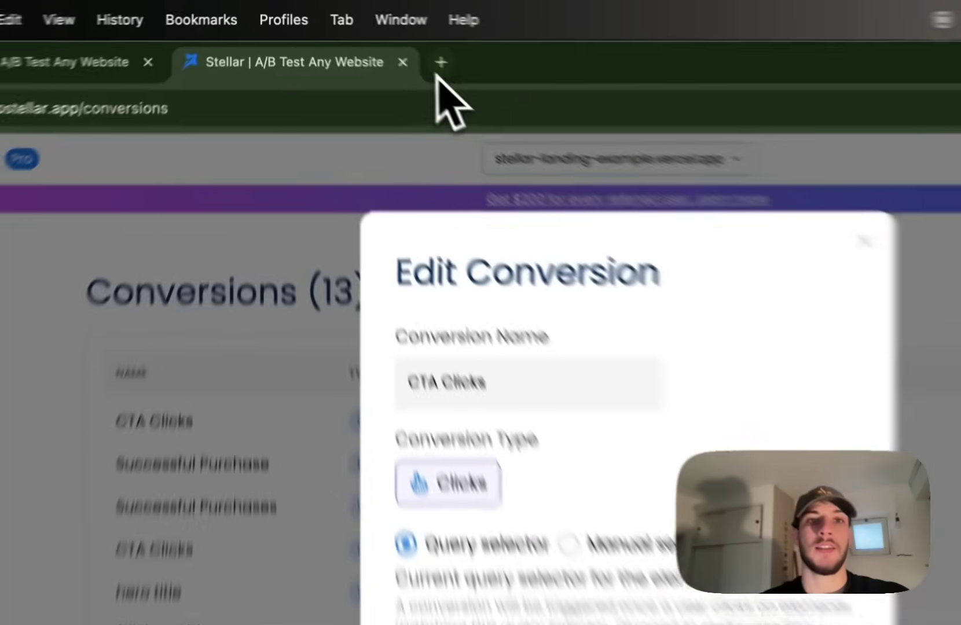
- Load the Convo page in local mode in a new tab and inspect the product preview image element
click(369, 39)
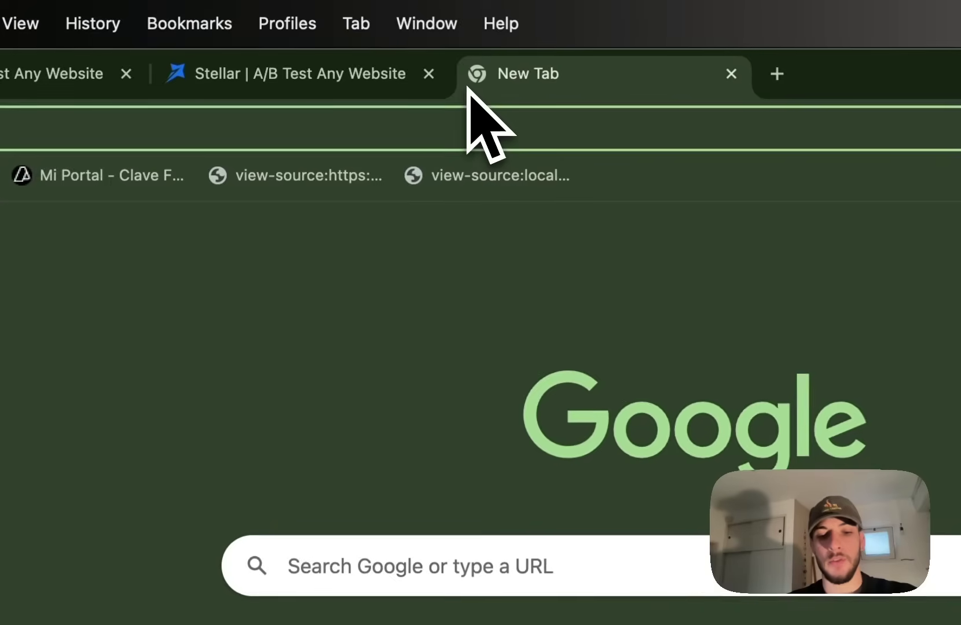
text(stellar-landing-example.vercel.app/?stellarLocalMode=true)
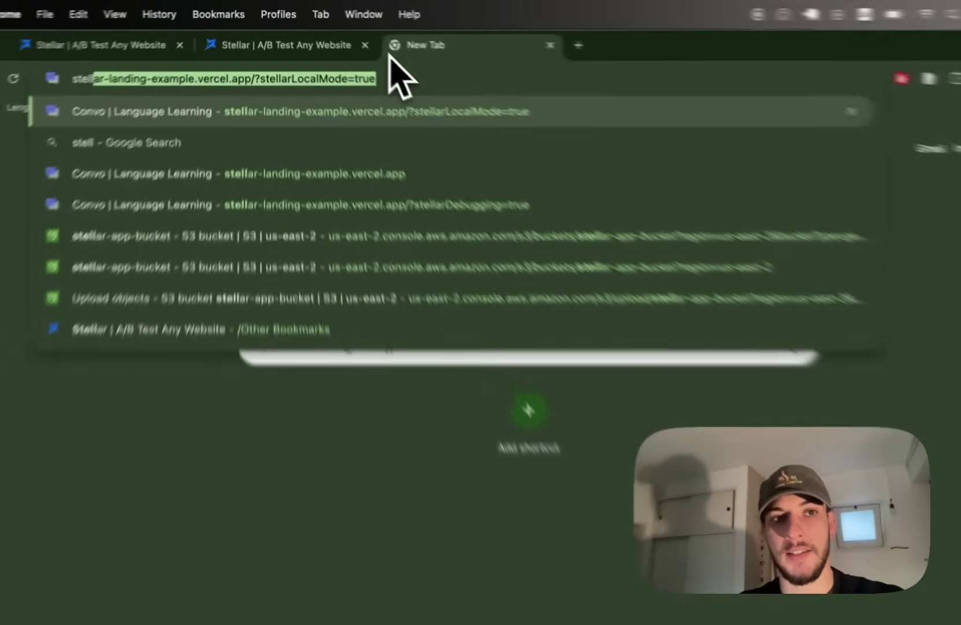
key(Return)
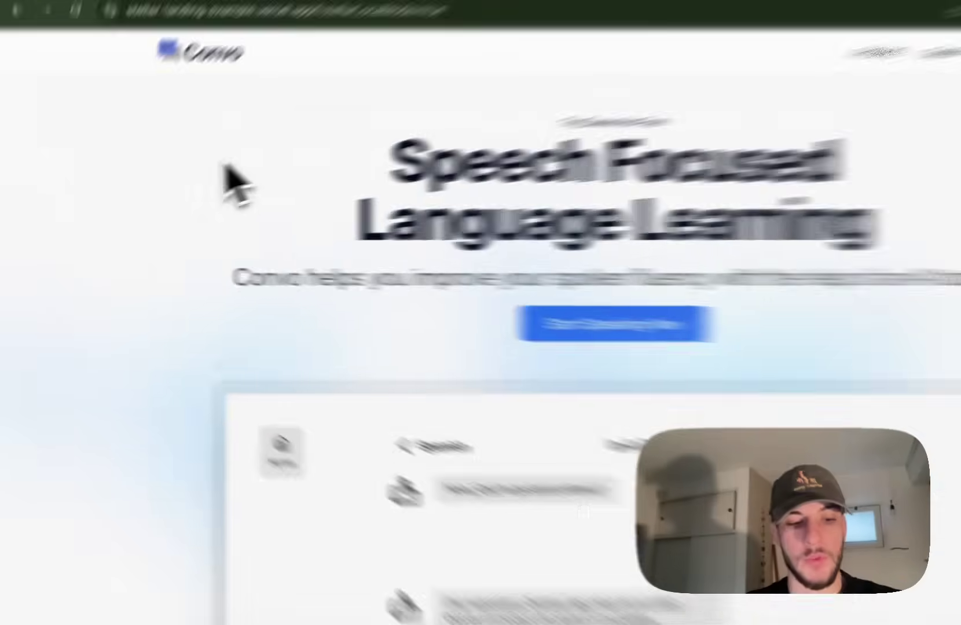
right_click(166, 180)
click(223, 413)
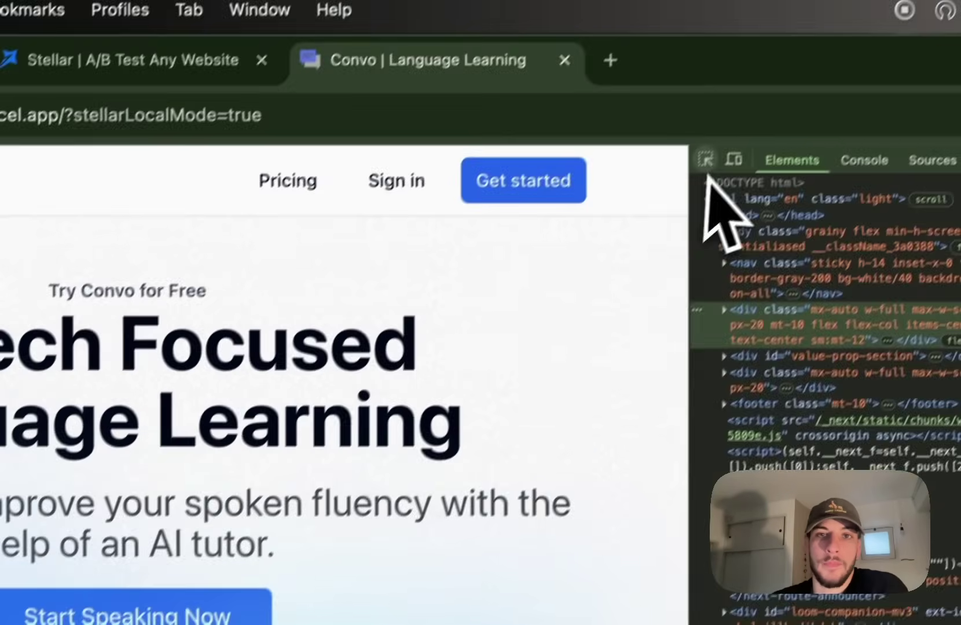
click(706, 159)
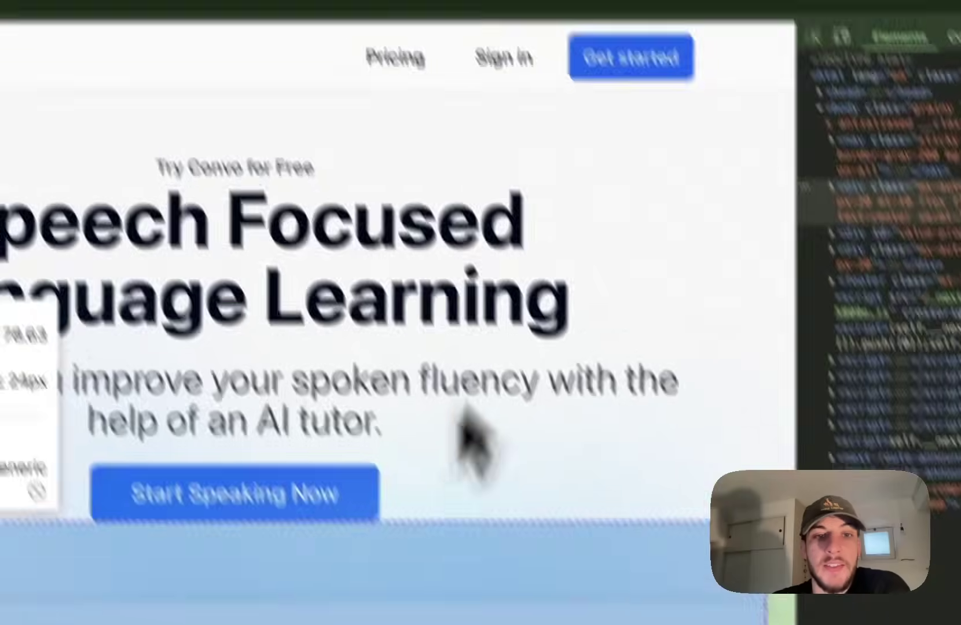
click(422, 574)
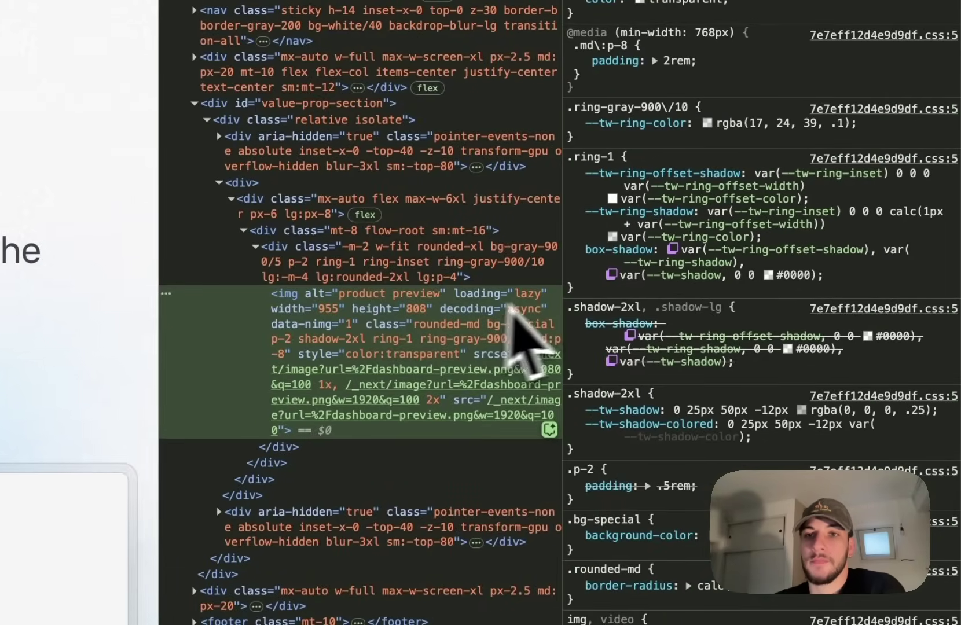
right_click(365, 313)
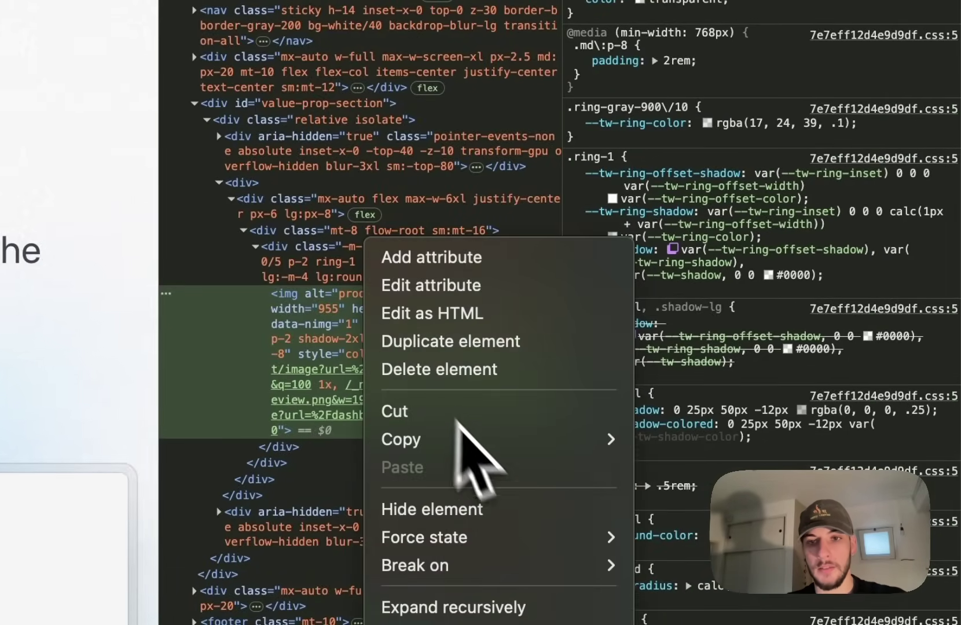
- Copy the product preview image's selector from DevTools and paste it over #hero-title
mouse_move(457, 440)
click(675, 509)
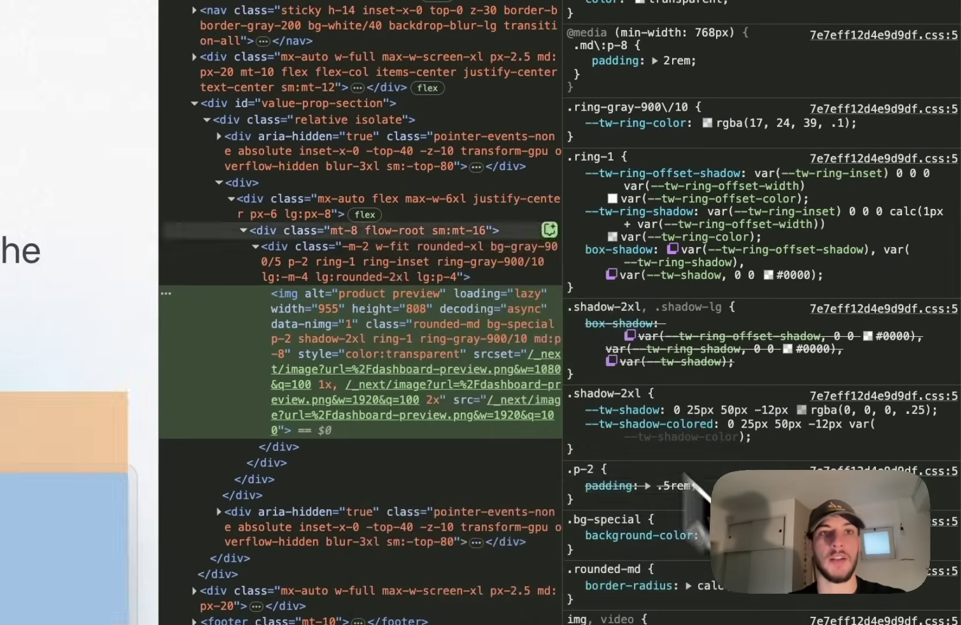
click(225, 82)
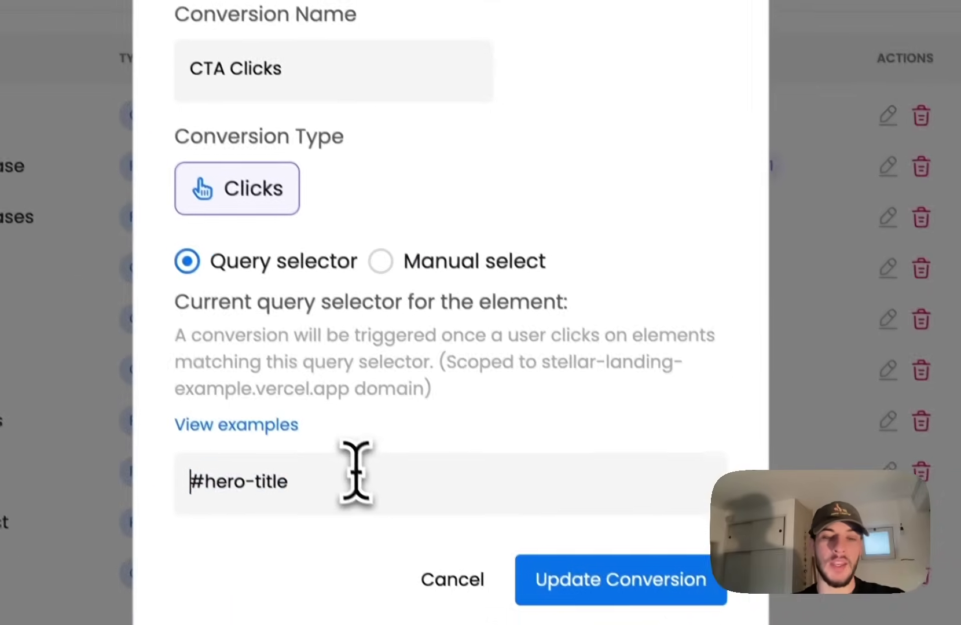
key(ctrl+a)
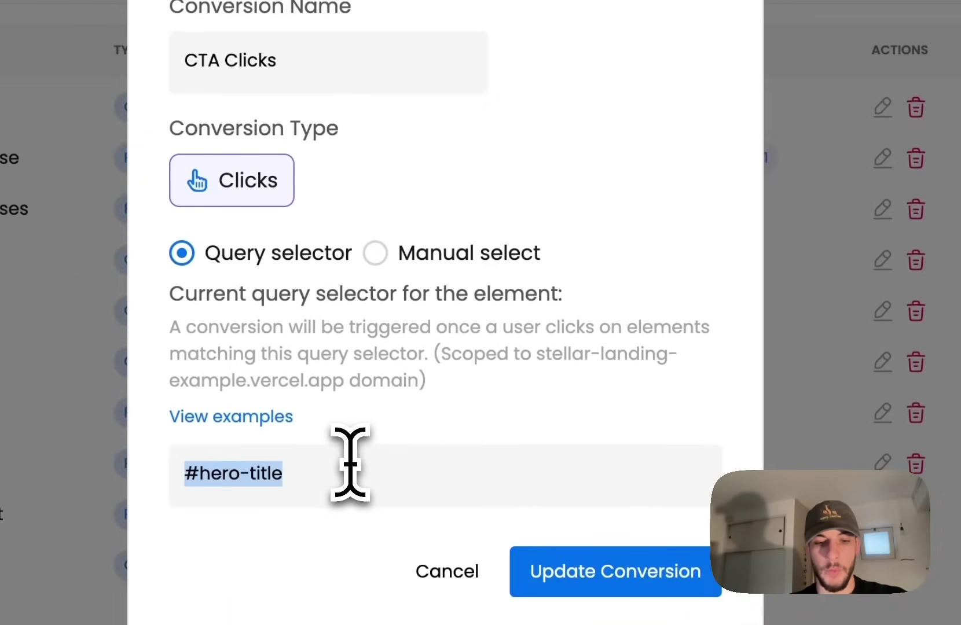
key(ctrl+v)
- Select portions of the pasted selector in the Query selector field to trim it
drag(713, 481, 408, 482)
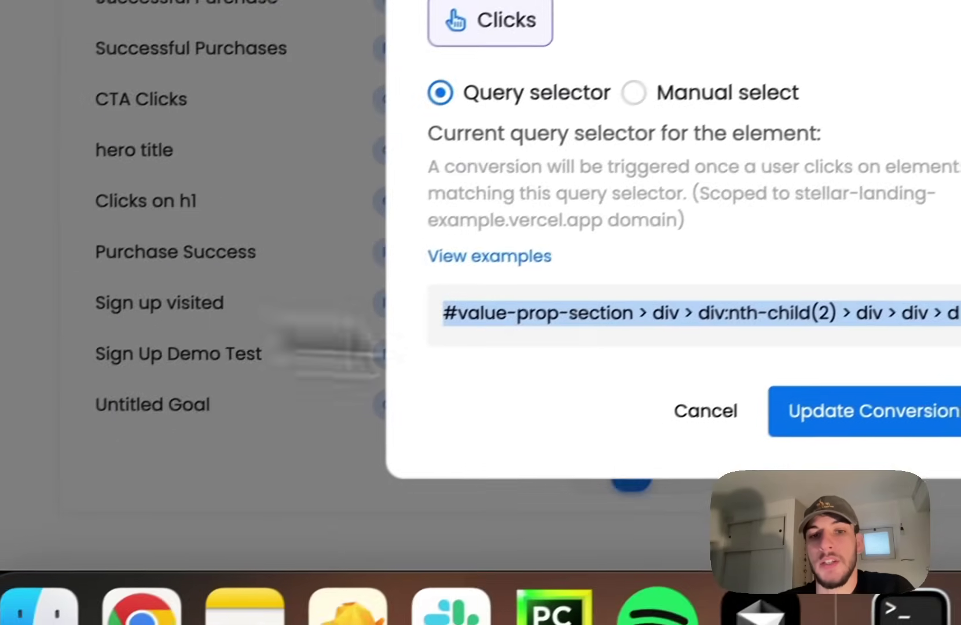
triple_click(202, 480)
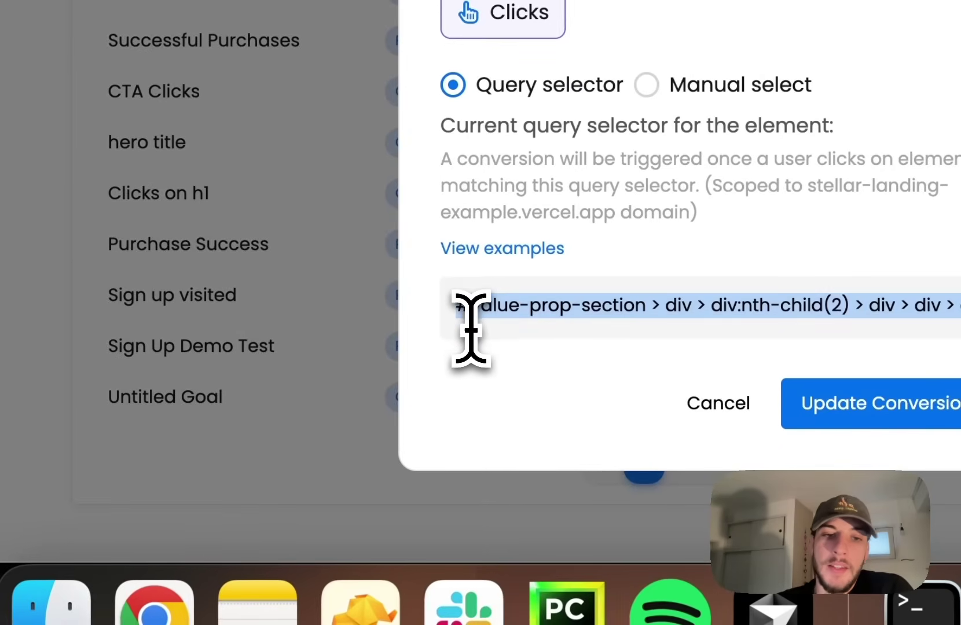
click(471, 308)
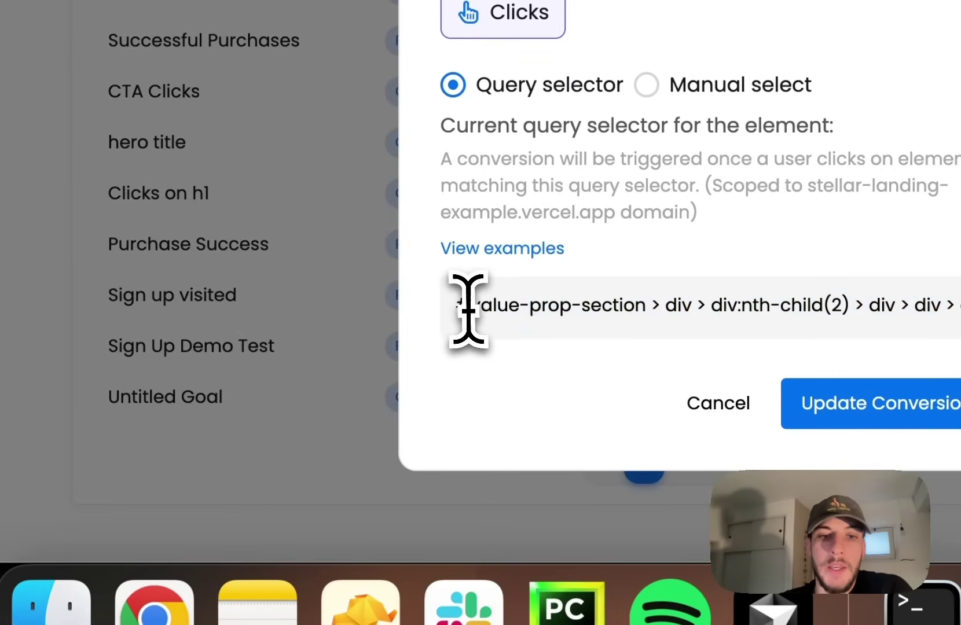
drag(457, 307, 960, 316)
drag(609, 316, 566, 312)
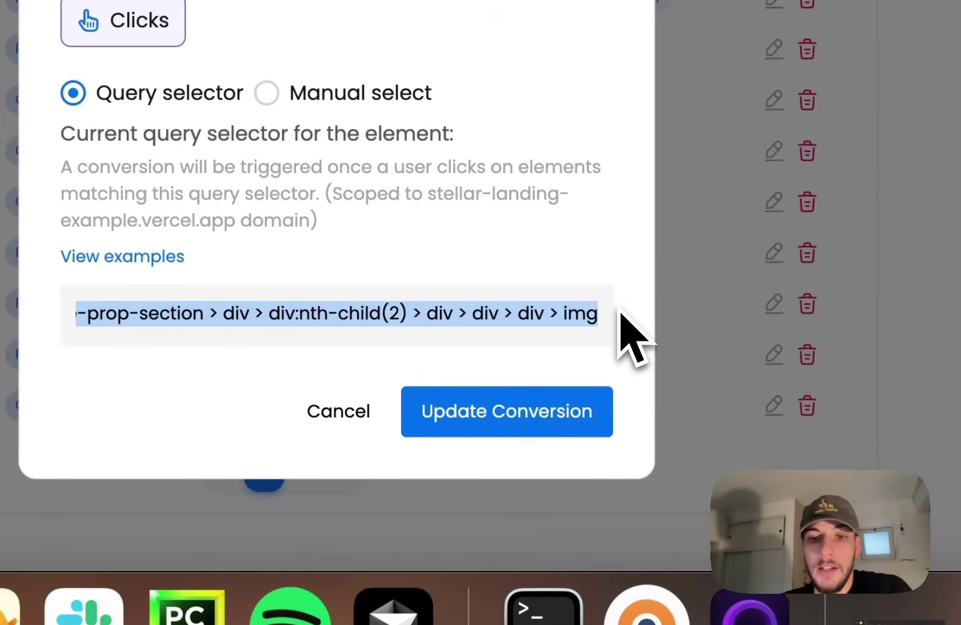
click(560, 313)
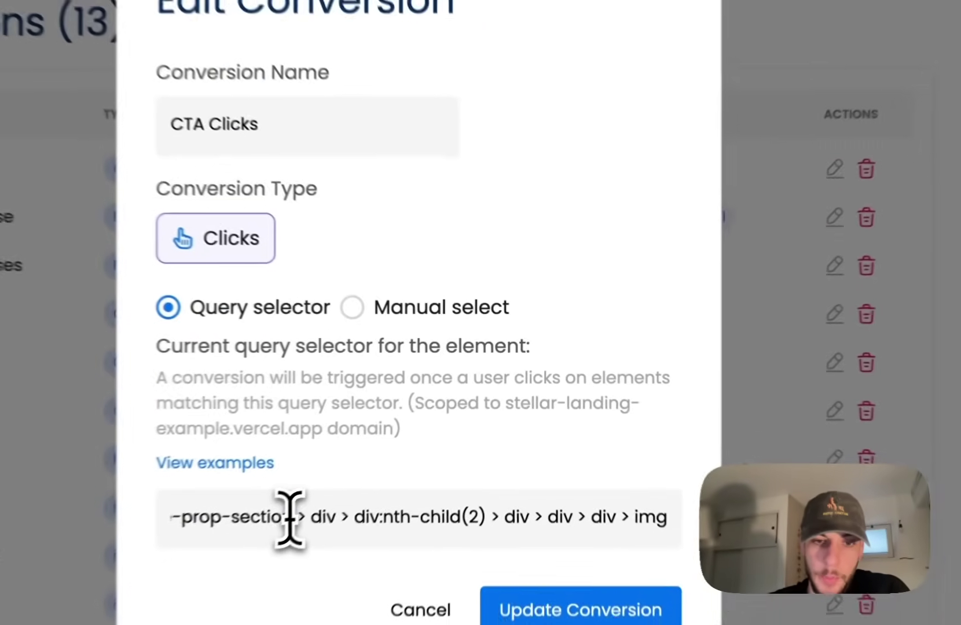
drag(414, 433, 615, 437)
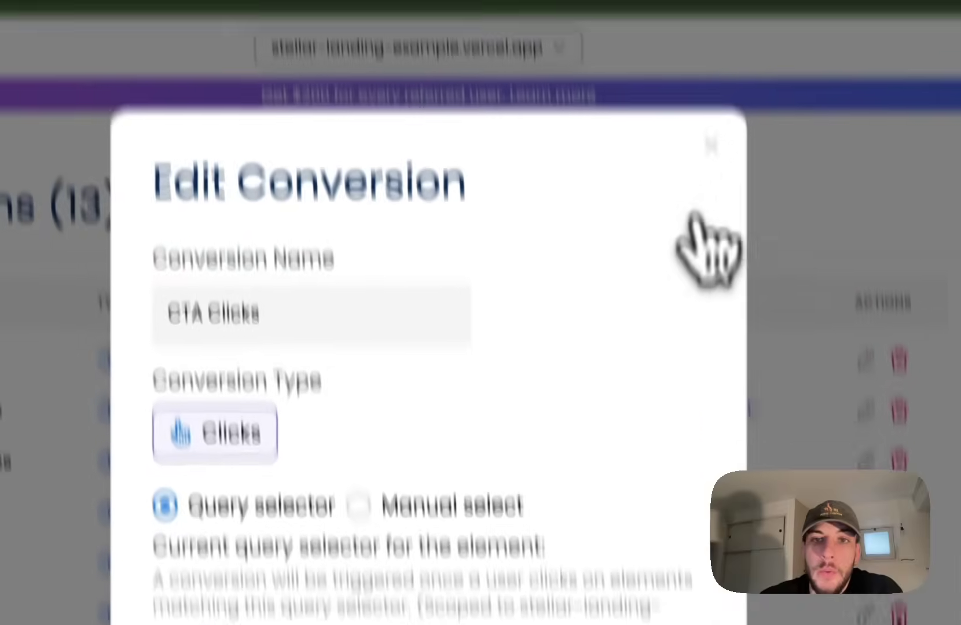
- Discard the CTA Clicks edit and start a new Page Visit conversion
click(710, 146)
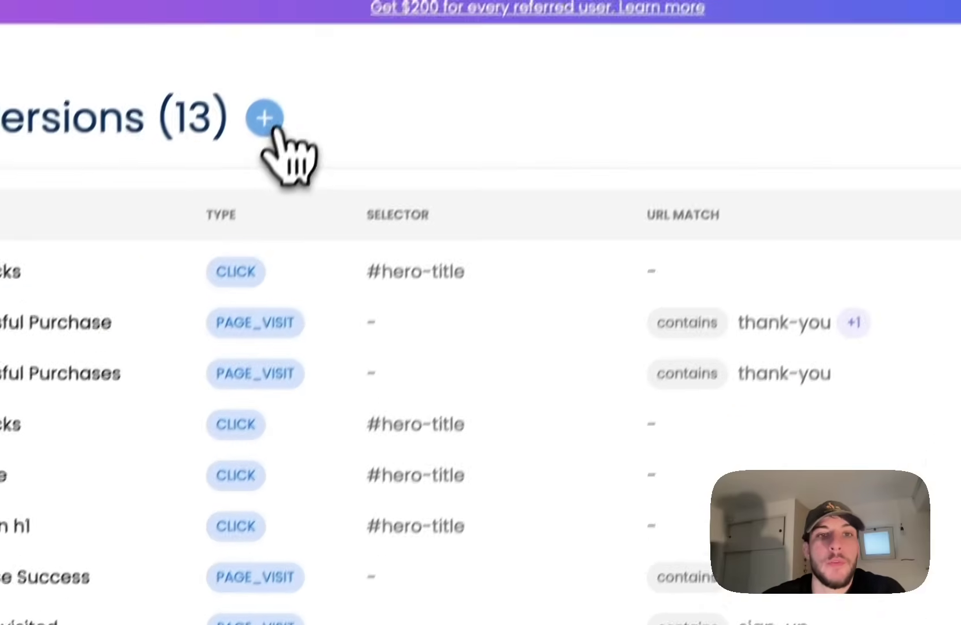
click(264, 119)
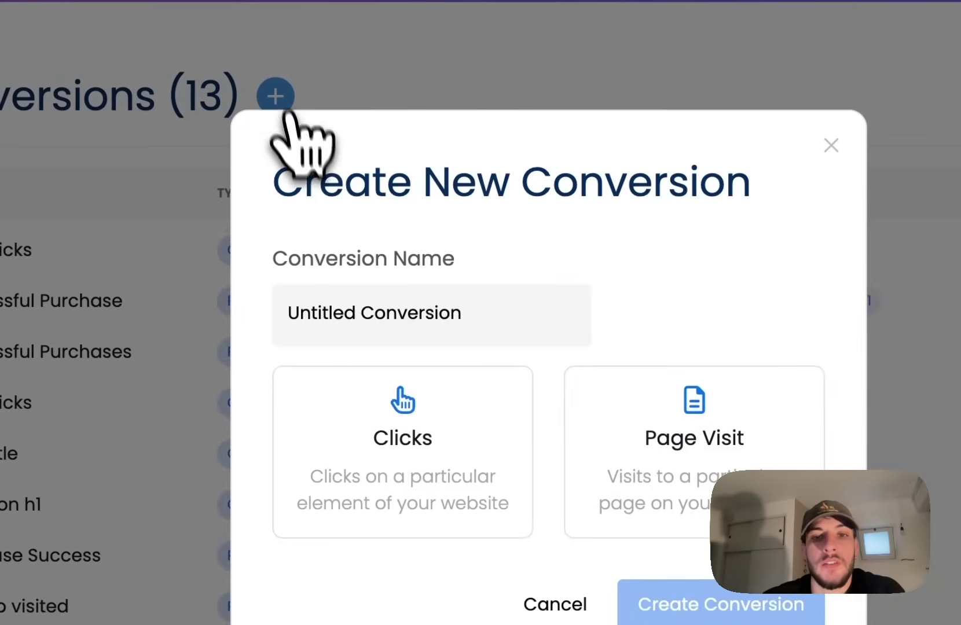
click(677, 431)
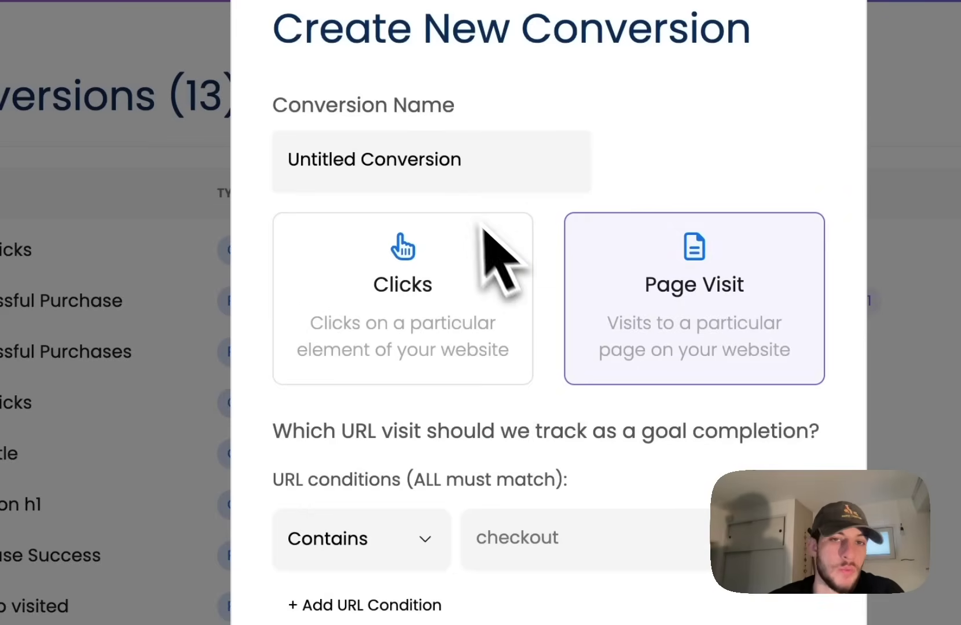
- Add URL conditions requiring the URL to contain thank-you and ?orderId
click(606, 522)
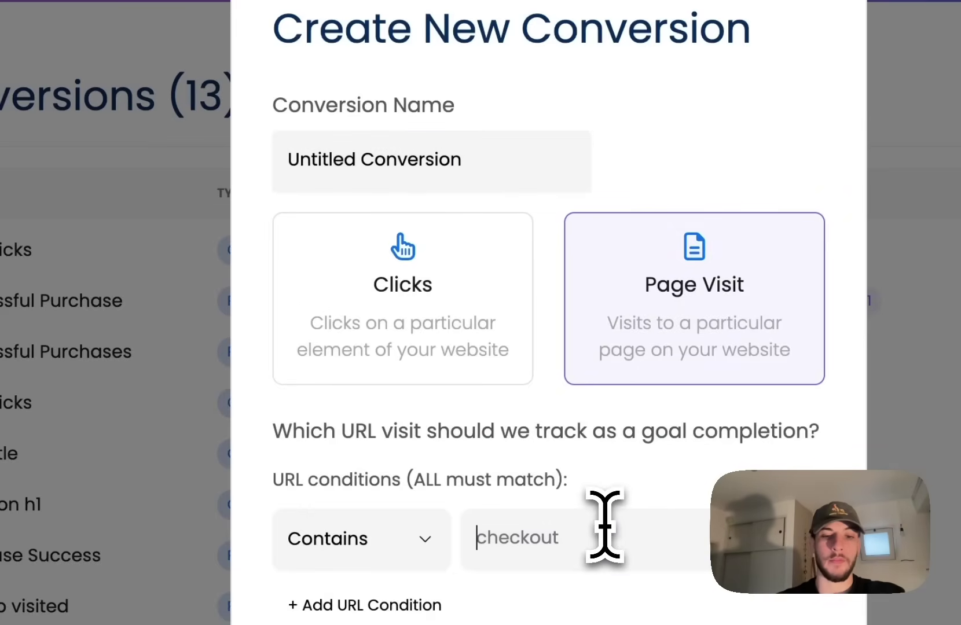
text(thank-you)
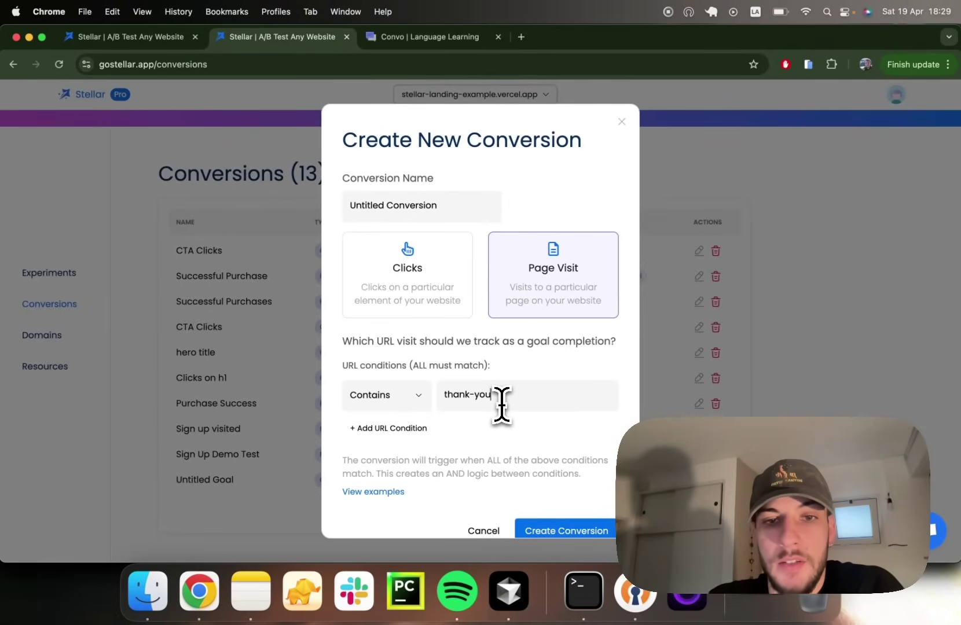
double_click(461, 394)
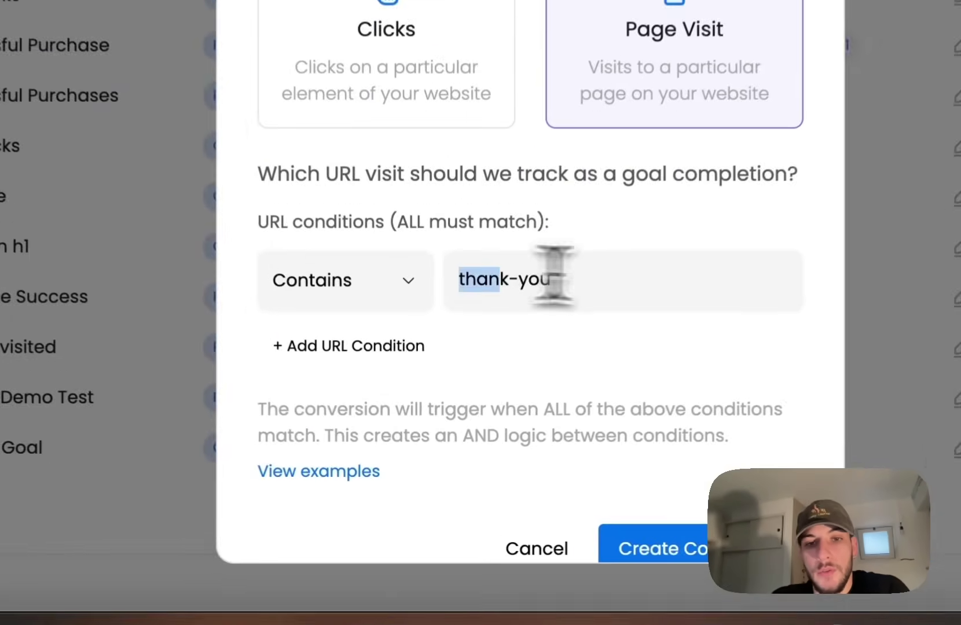
drag(553, 272, 568, 271)
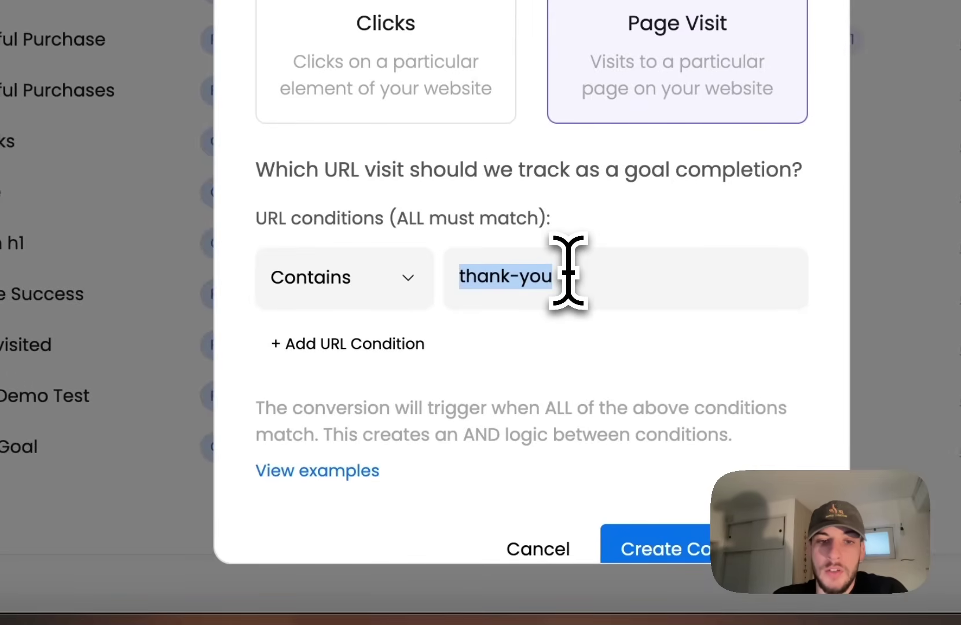
click(413, 343)
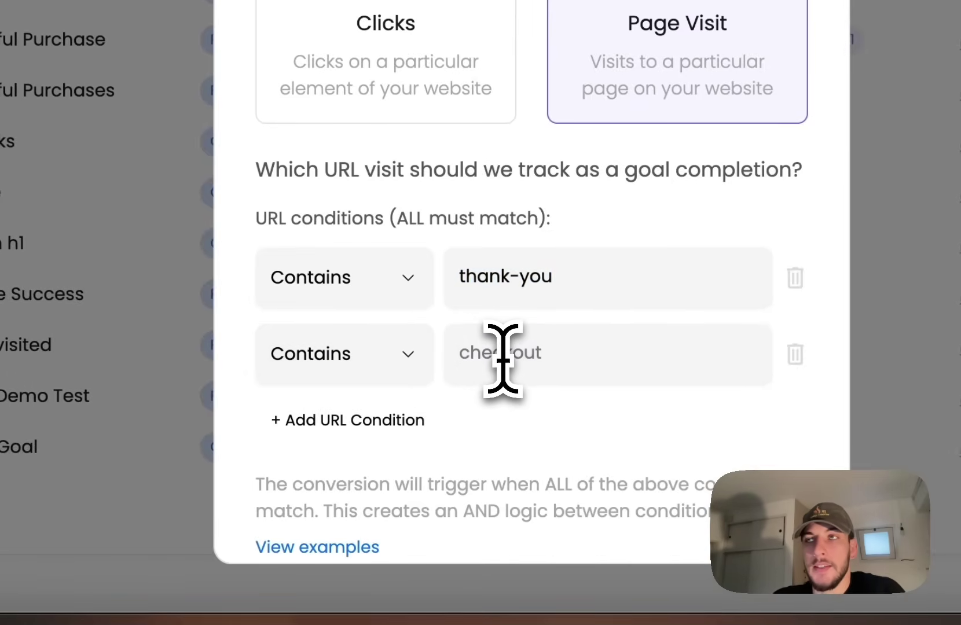
text(?ord)
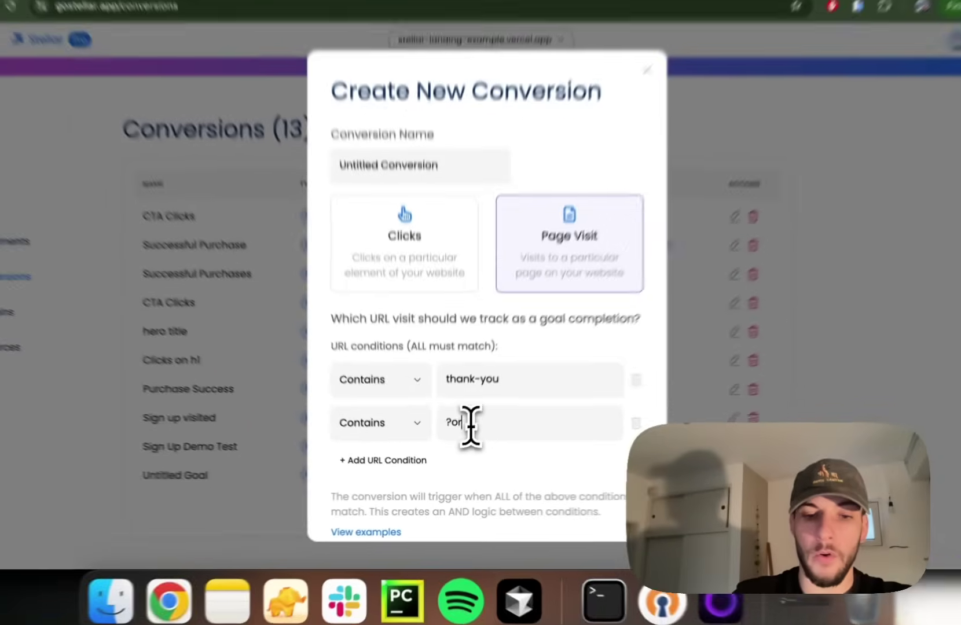
text(erId)
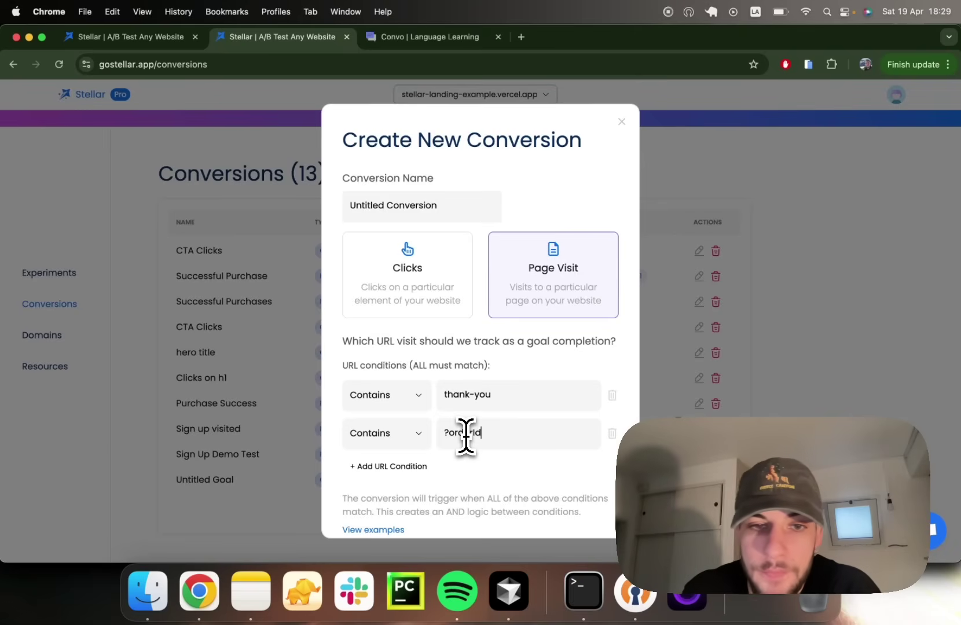
scroll(465, 440, down, 1)
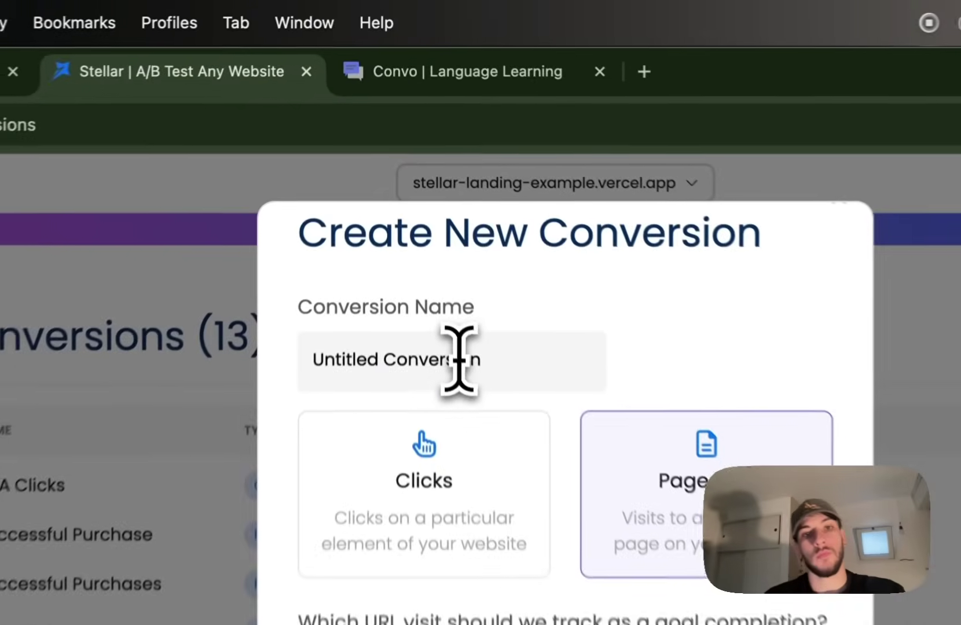
- Name the page-visit conversion Successful Purchase and create it
triple_click(426, 185)
text(Thank you)
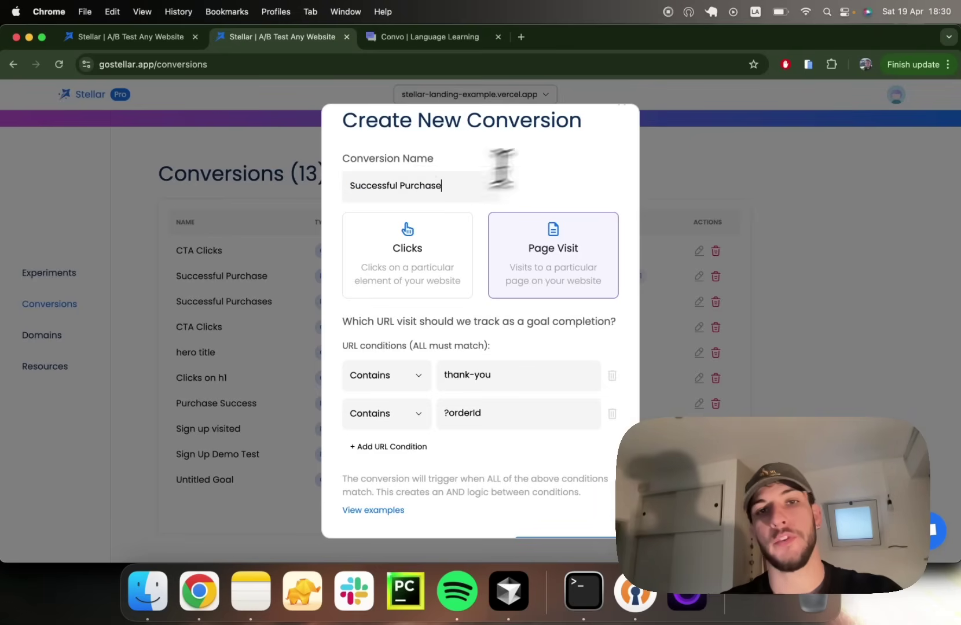
scroll(536, 264, down, 3)
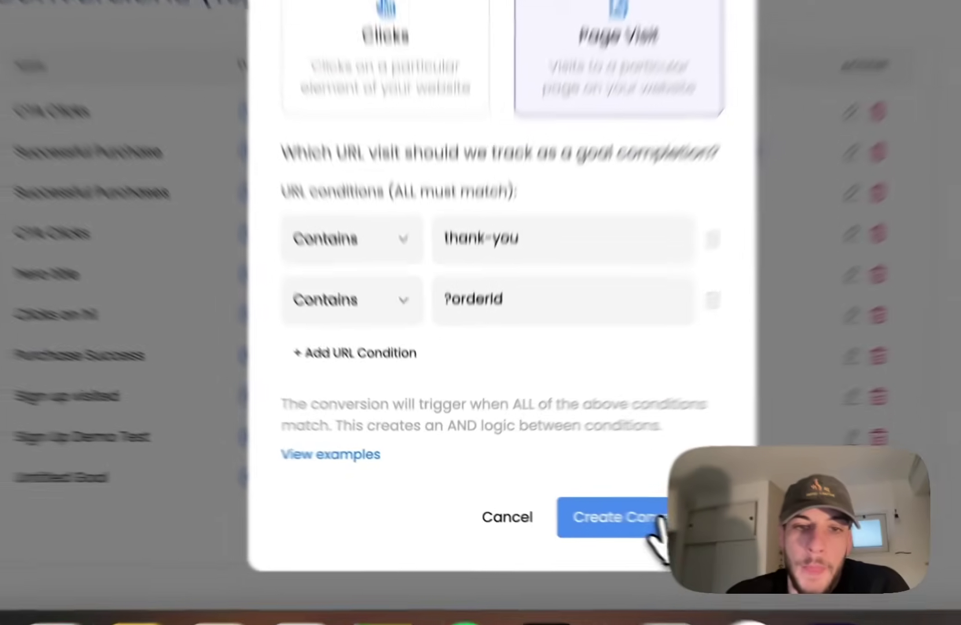
click(656, 517)
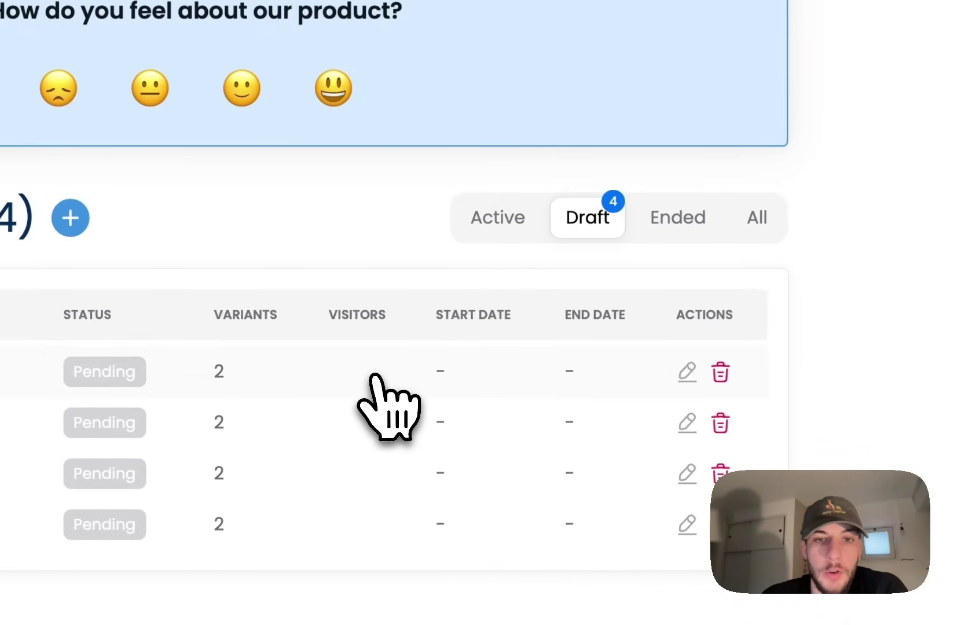
- Open the Split URL Test draft and begin setting up its conversion goals
click(376, 379)
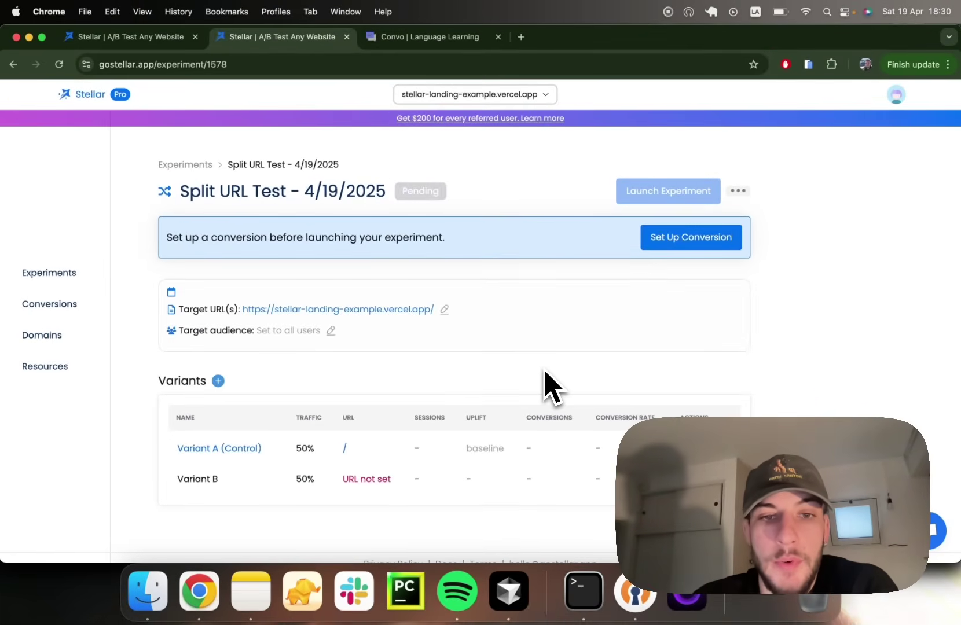
click(688, 248)
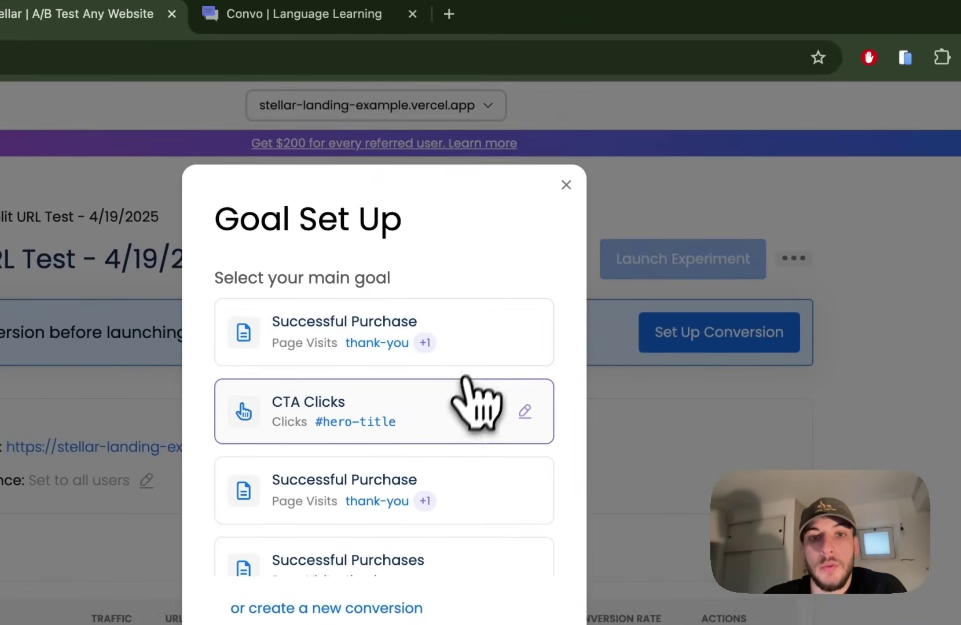
click(466, 383)
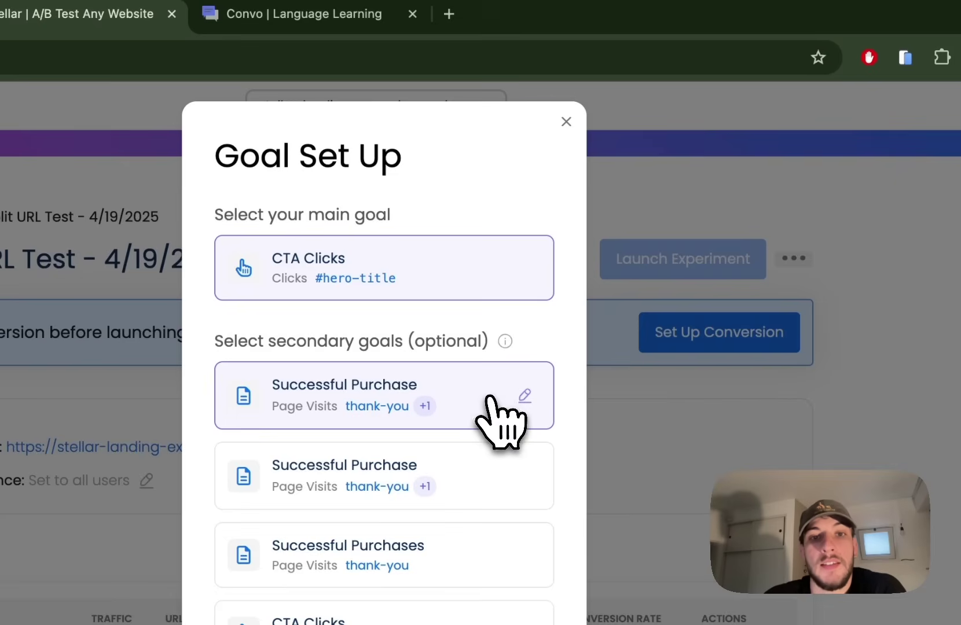
click(568, 132)
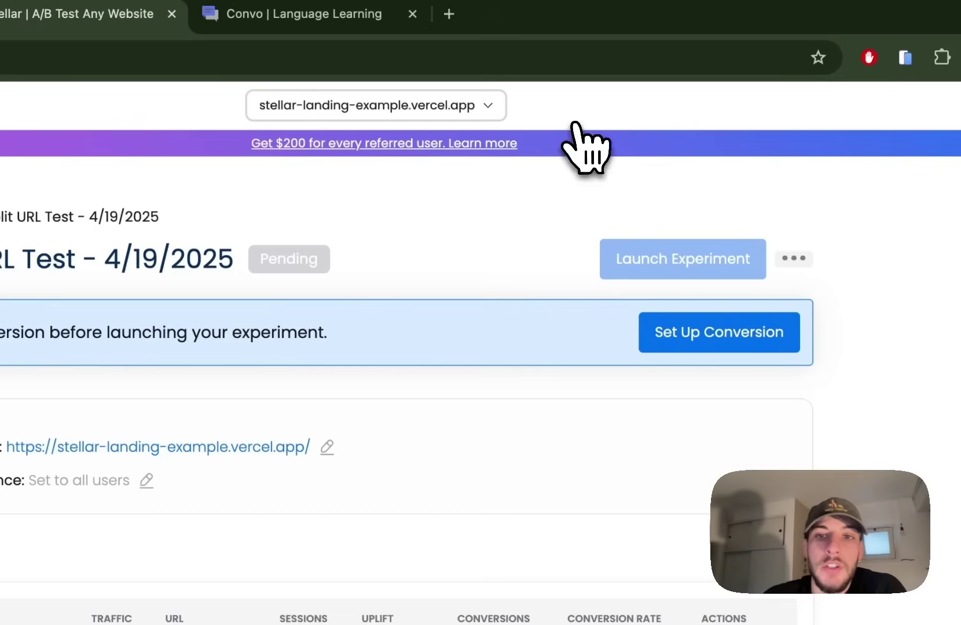
click(697, 330)
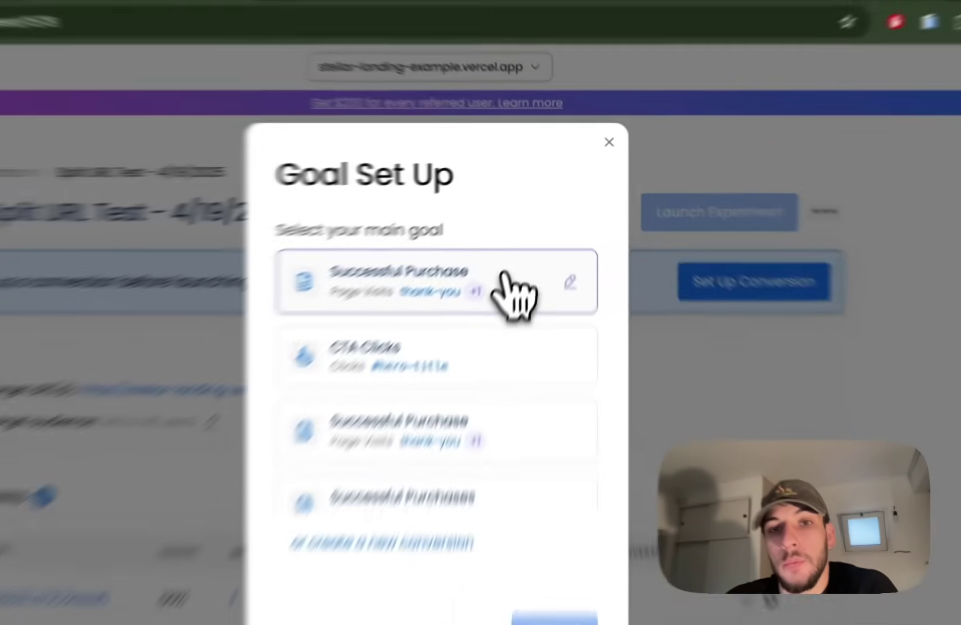
- Set Successful Purchase as main goal and CTA Clicks as the sole secondary goal
click(524, 246)
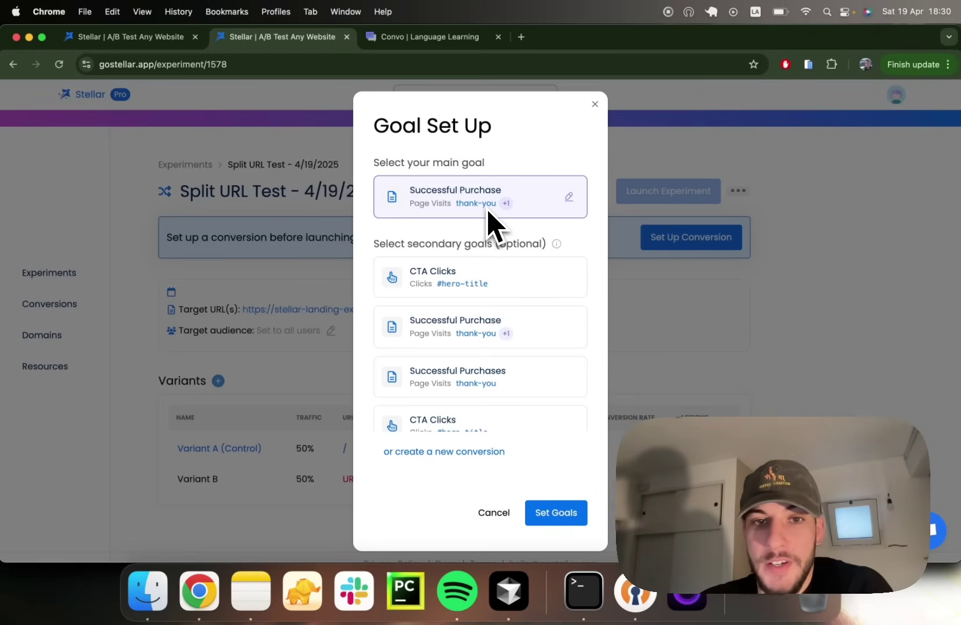
click(468, 275)
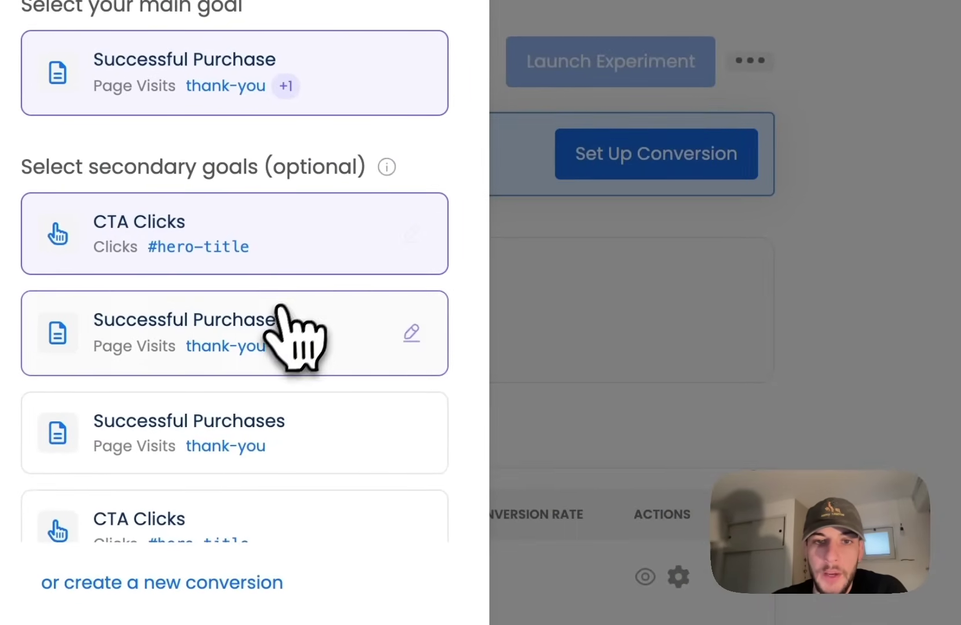
click(279, 307)
click(266, 417)
scroll(266, 440, down, 2)
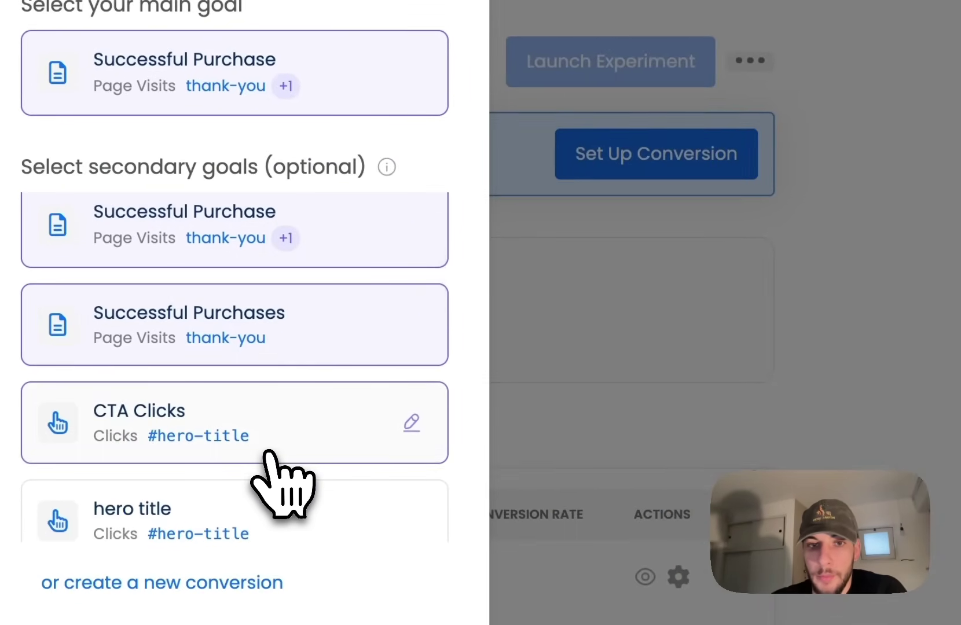
scroll(269, 454, up, 2)
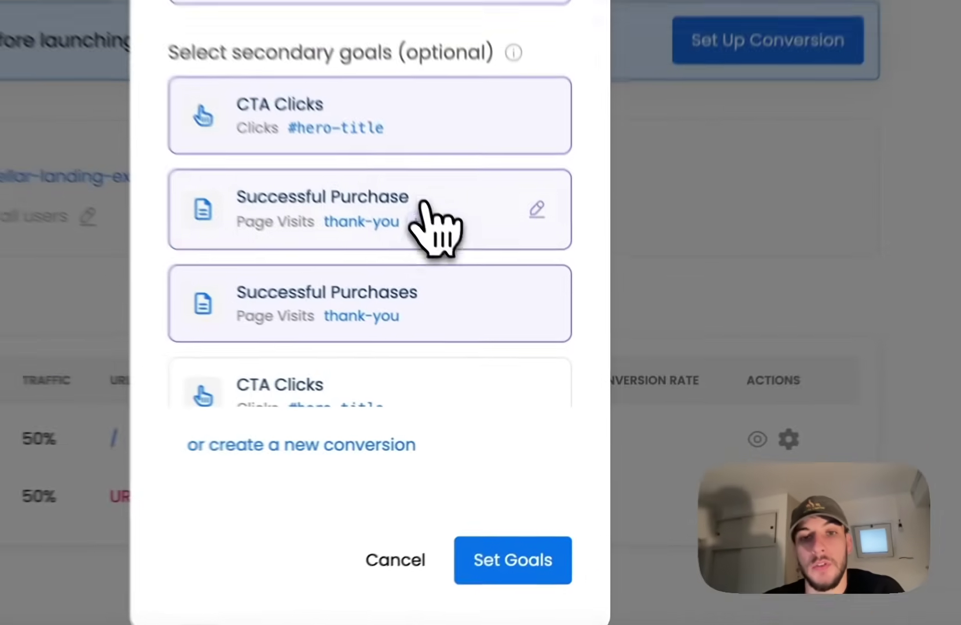
click(515, 326)
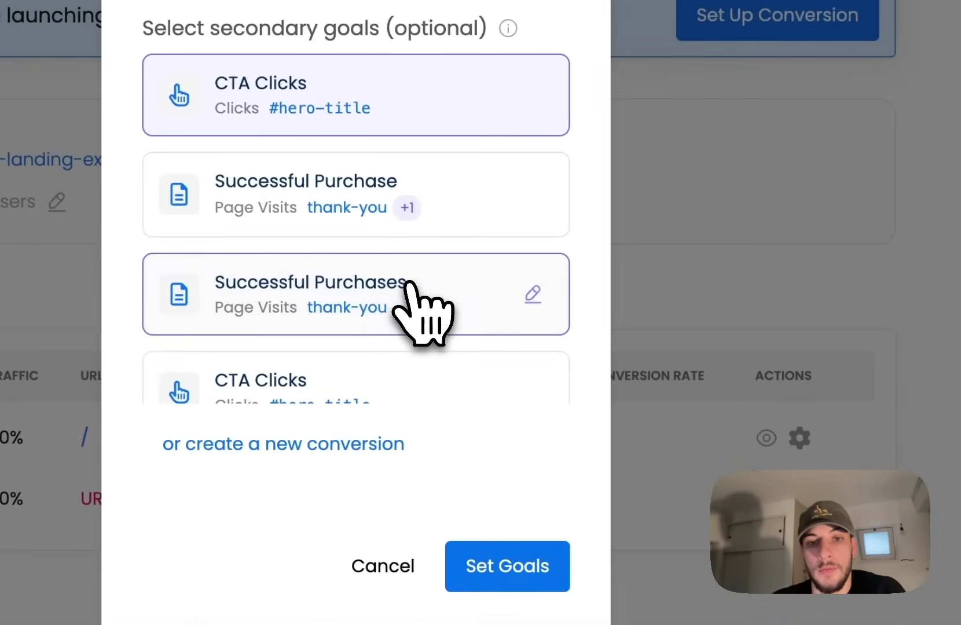
click(509, 377)
click(571, 516)
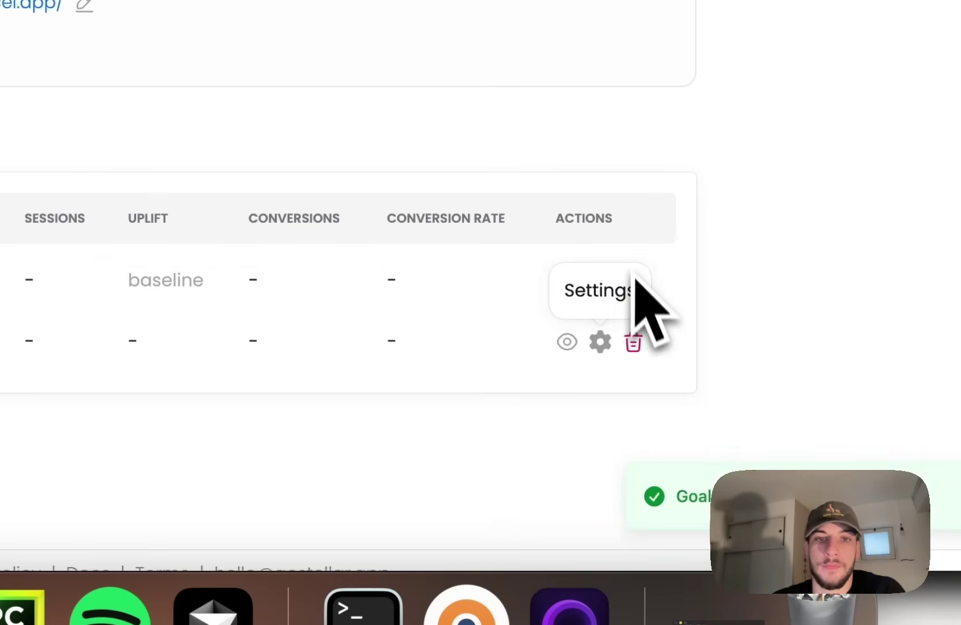